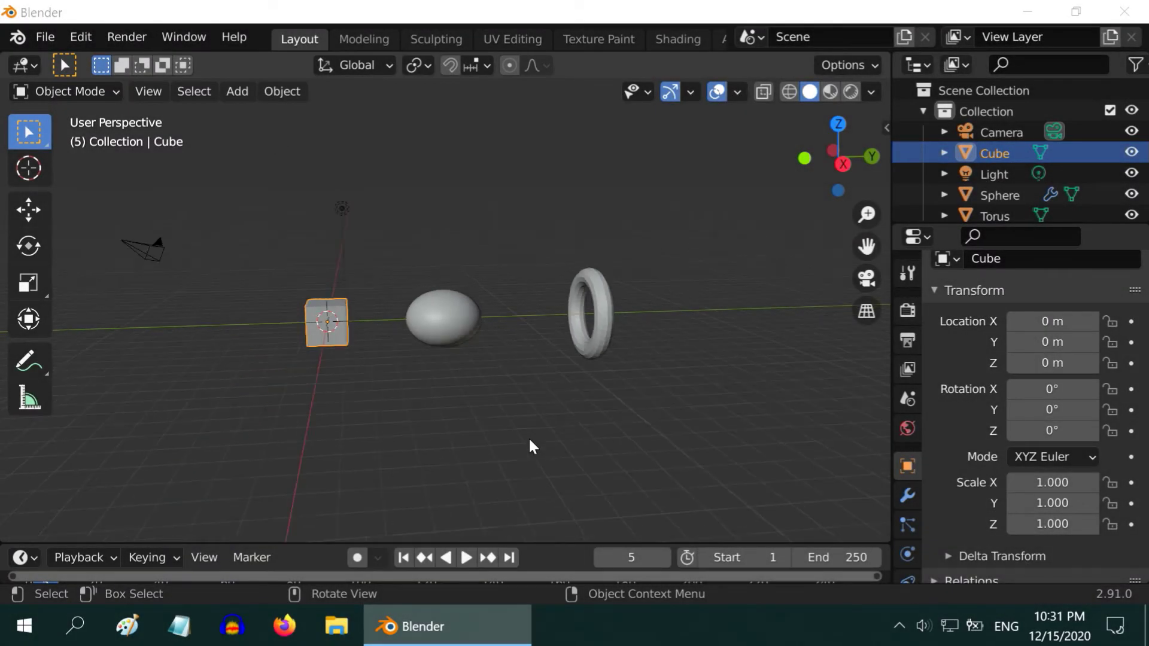
# Select the sphere, the torus and the cube in turn to identify each object in the scene.
pyautogui.moveTo(551, 446); pyautogui.dragTo(526, 443, button='middle')
pyautogui.scroll(3, 387, 423)
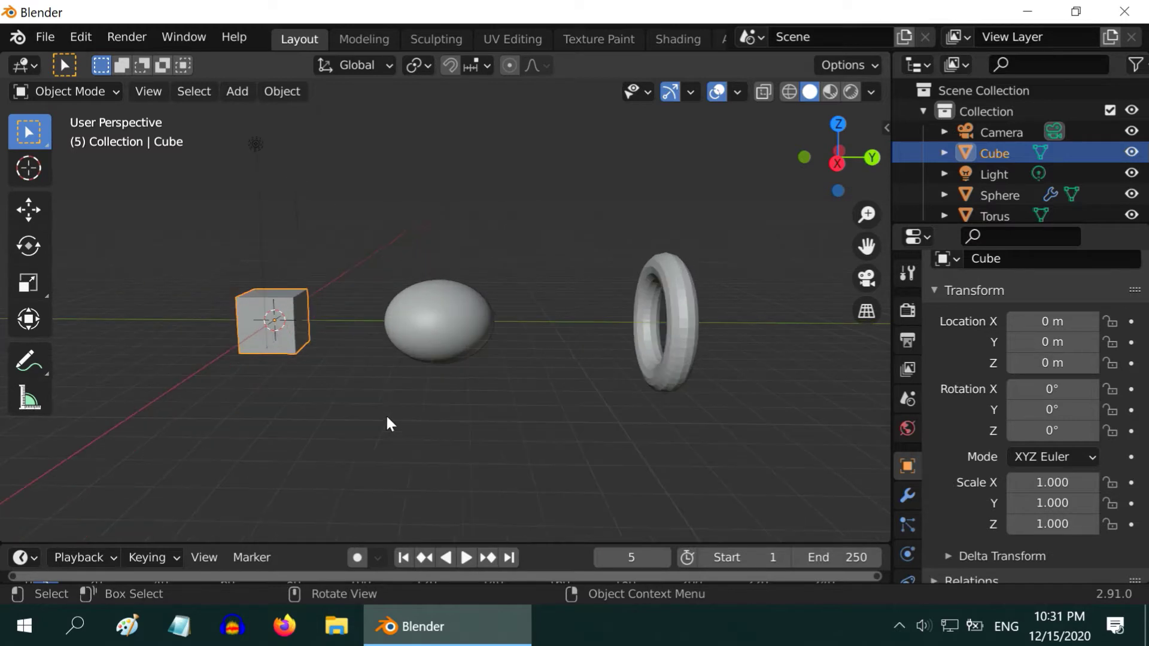
pyautogui.click(439, 328)
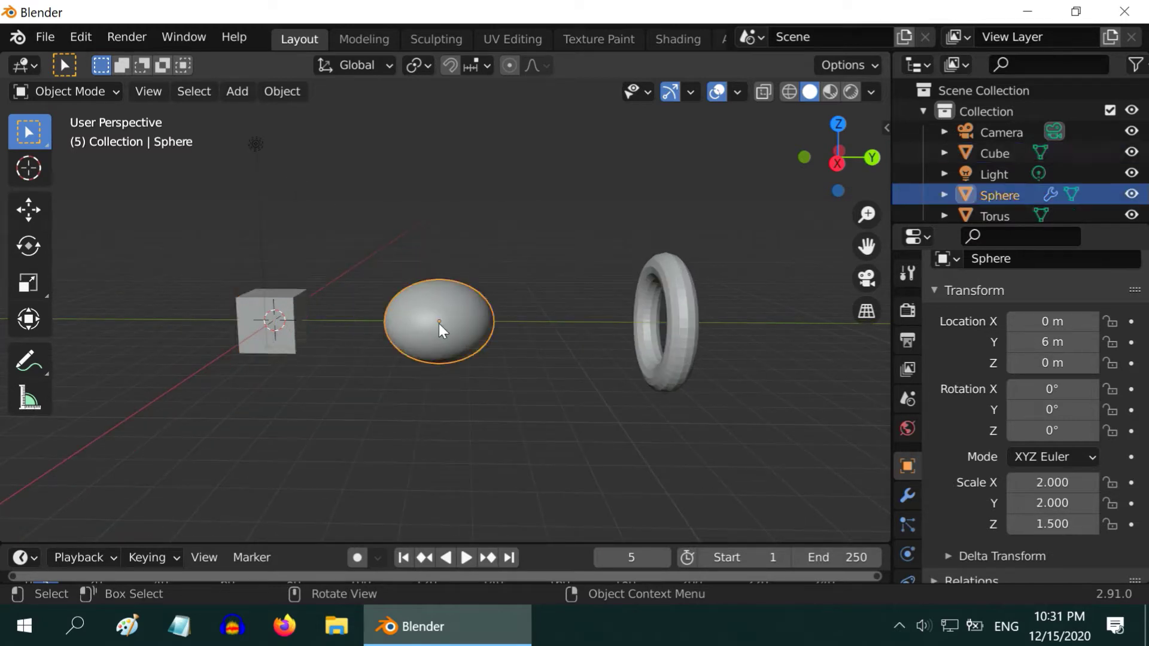
pyautogui.click(693, 341)
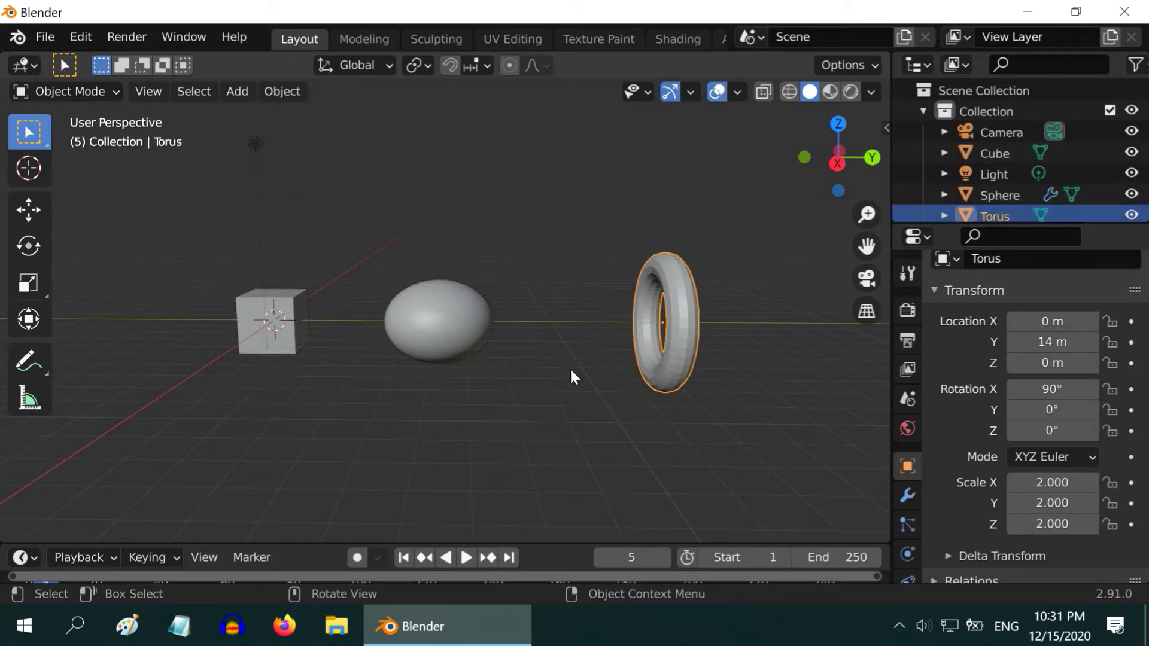
pyautogui.click(282, 340)
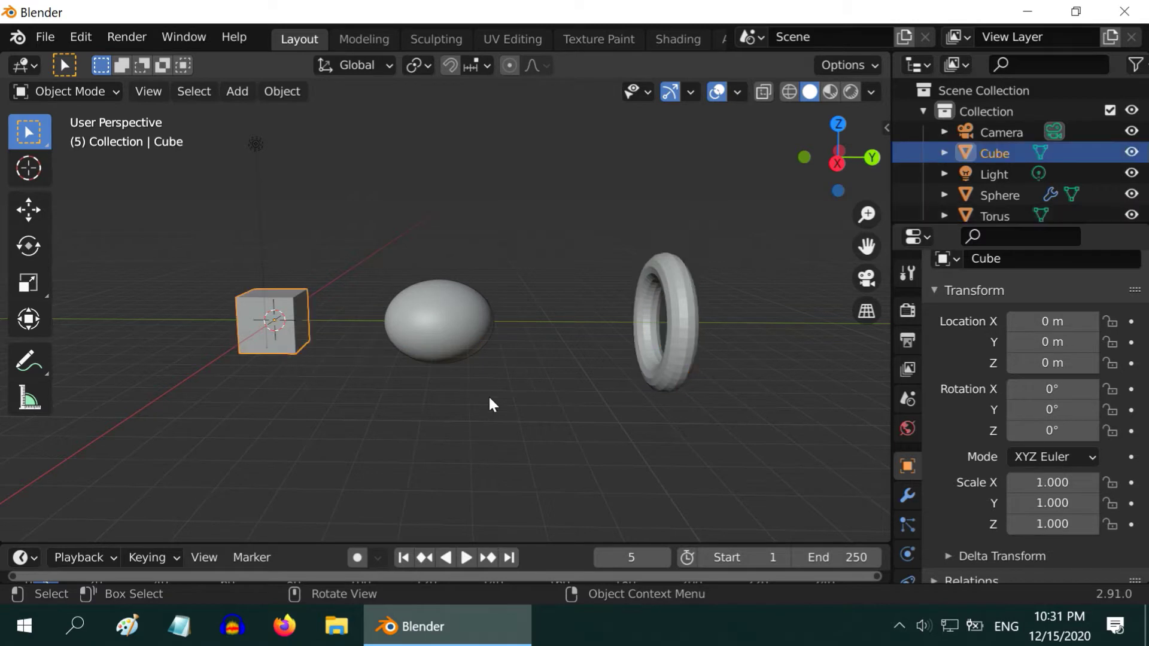
# Examine the cube, sphere and torus from different distances and angles by zooming, orbiting and panning around them.
pyautogui.scroll(-3, 489, 395)
pyautogui.moveTo(492, 400); pyautogui.dragTo(365, 413, button='middle')
pyautogui.scroll(2, 442, 375)
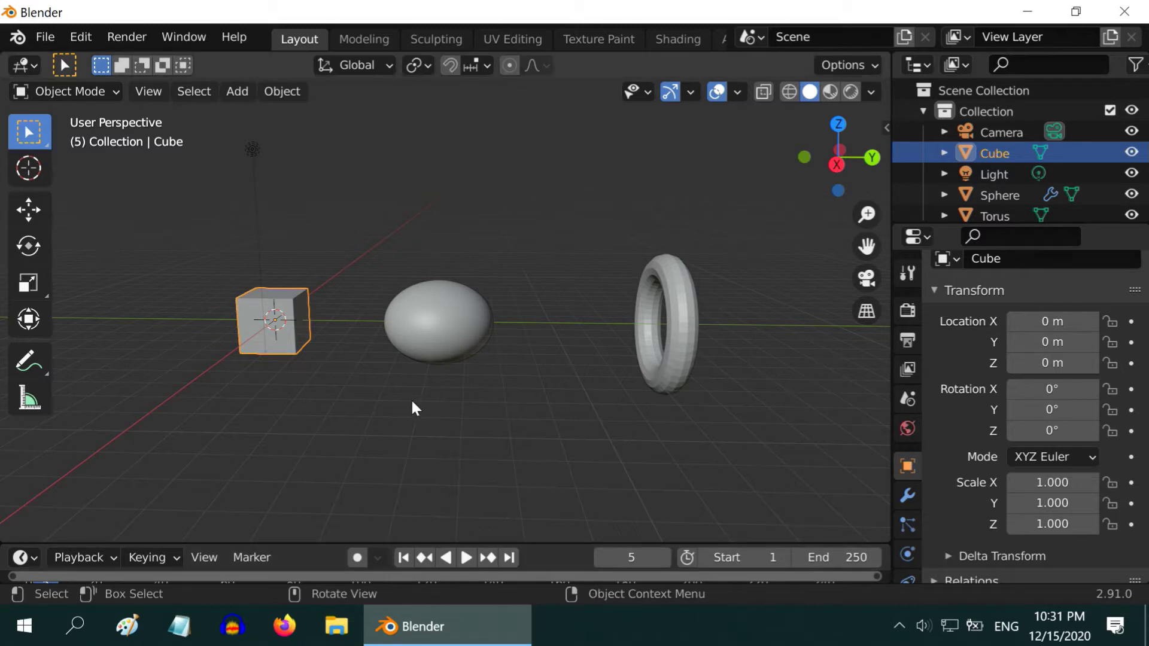
pyautogui.scroll(-5, 413, 407)
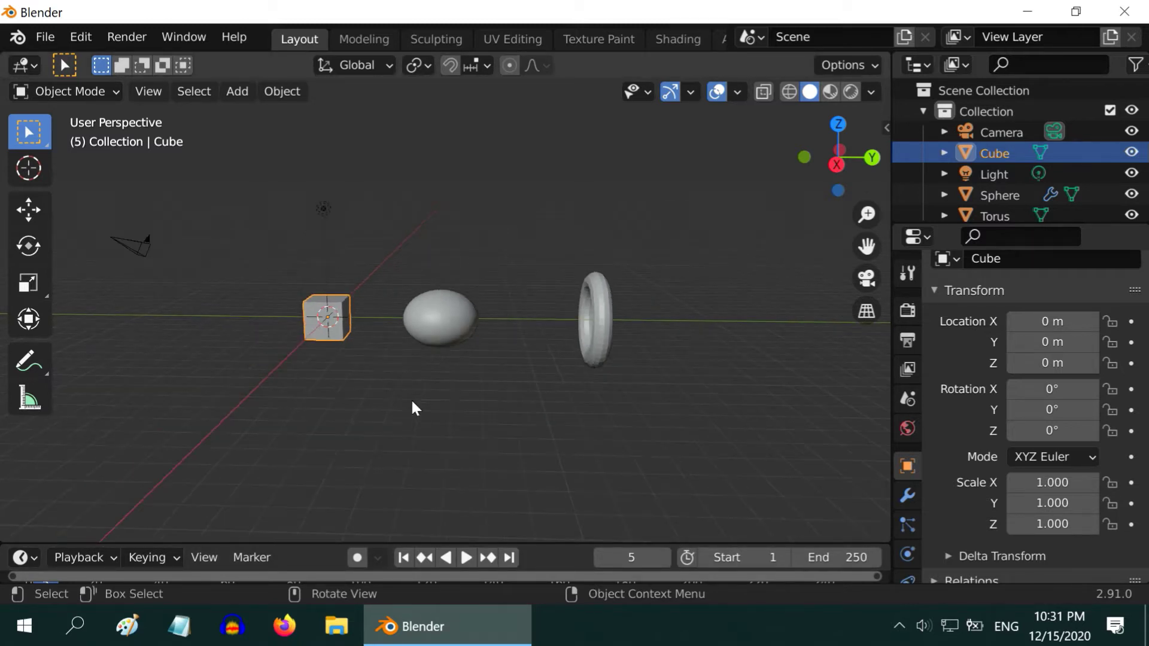
pyautogui.scroll(-2, 413, 407)
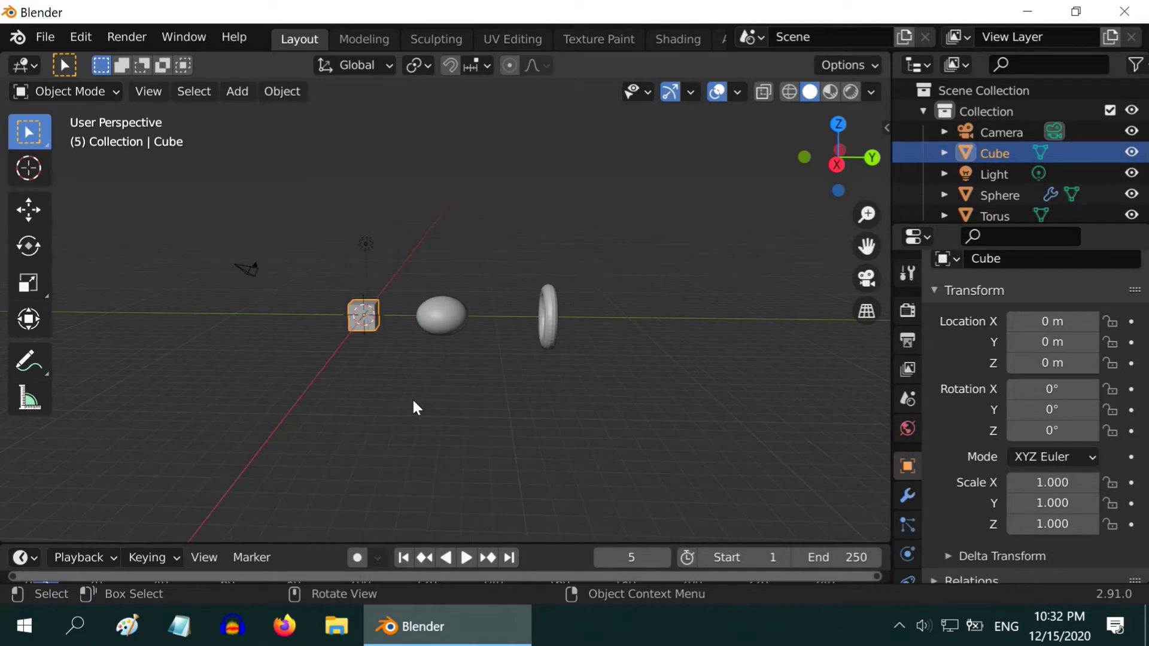
pyautogui.scroll(6, 417, 408)
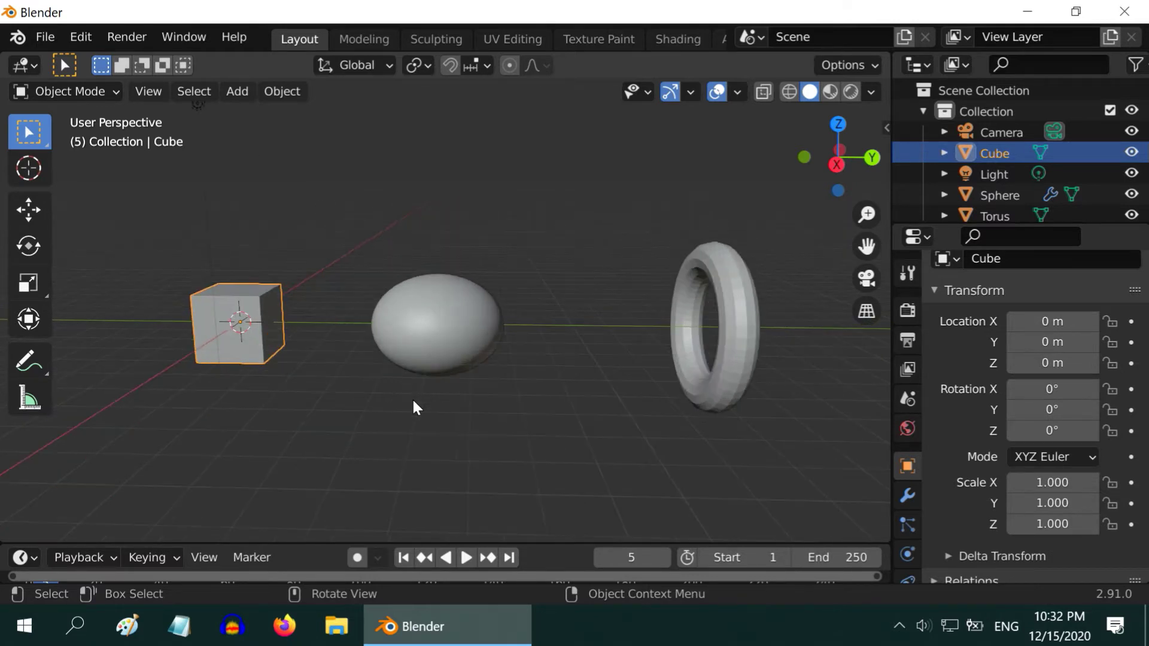
pyautogui.scroll(-5, 417, 407)
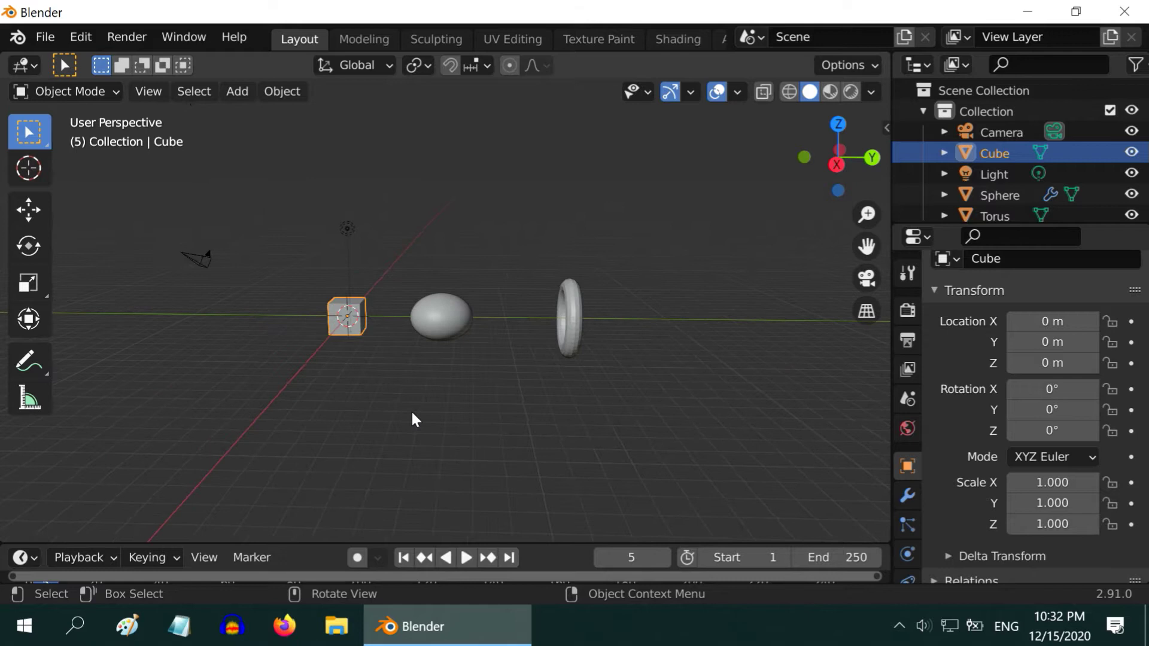
pyautogui.scroll(1, 415, 419)
pyautogui.scroll(2, 414, 419)
pyautogui.moveTo(457, 420); pyautogui.dragTo(353, 411, button='middle')
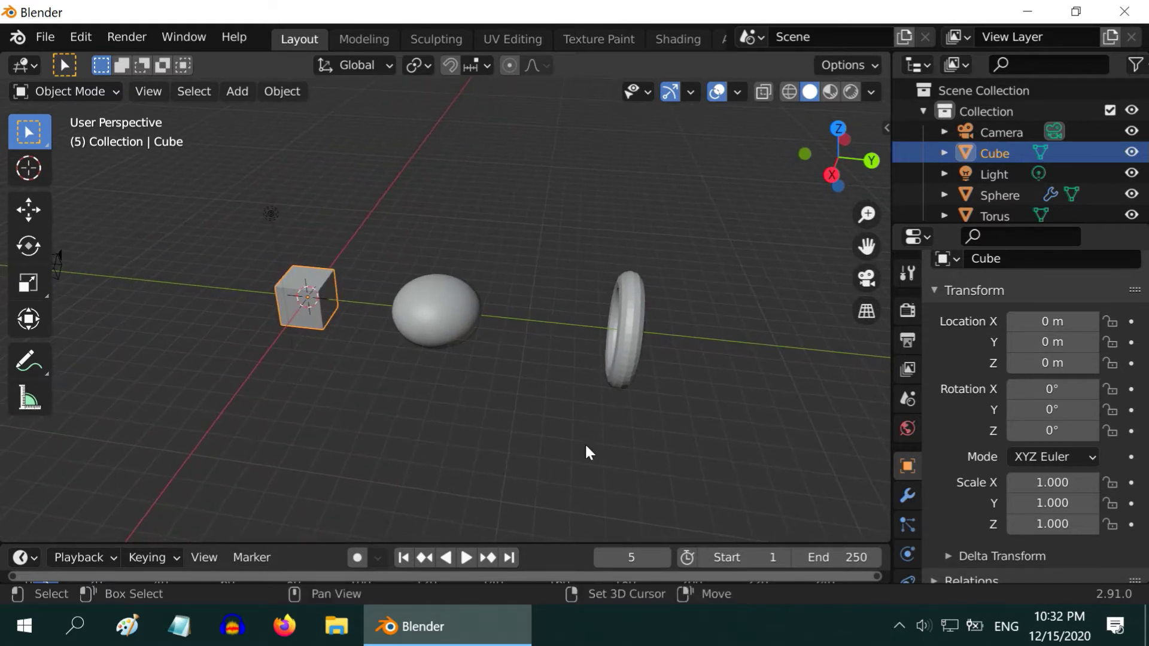
pyautogui.moveTo(585, 451); pyautogui.dragTo(537, 384, button='middle')
pyautogui.scroll(-2, 507, 425)
pyautogui.scroll(5, 505, 425)
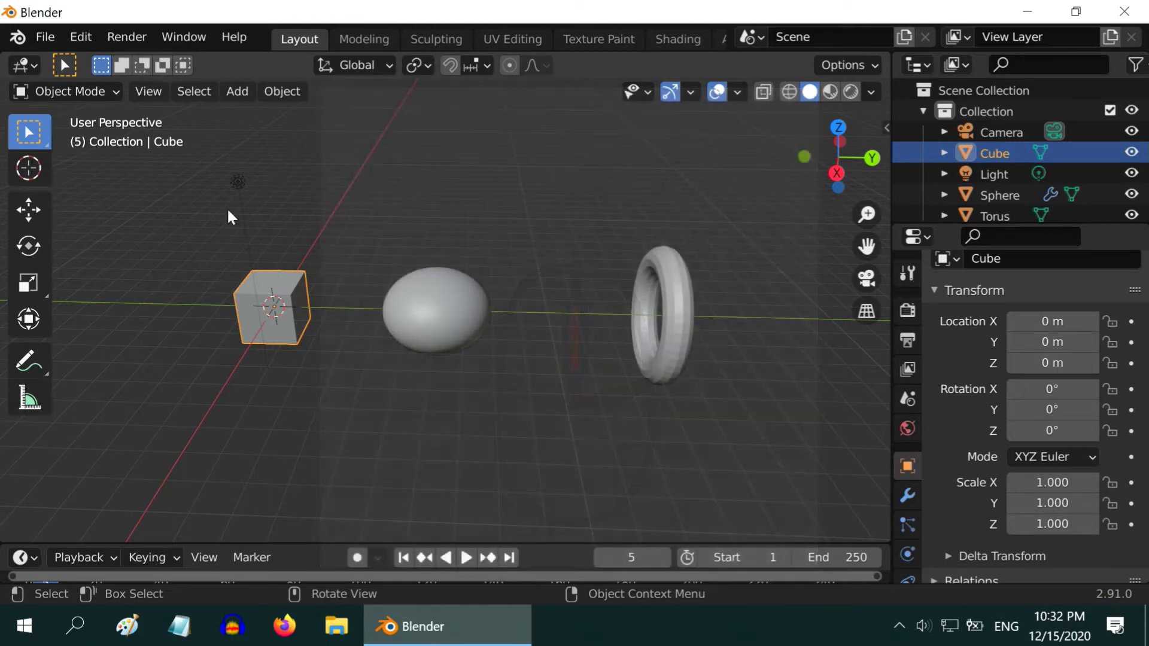
# Disable Emulate 3 Button Mouse in the Input preferences and close the preferences window.
pyautogui.click(88, 40)
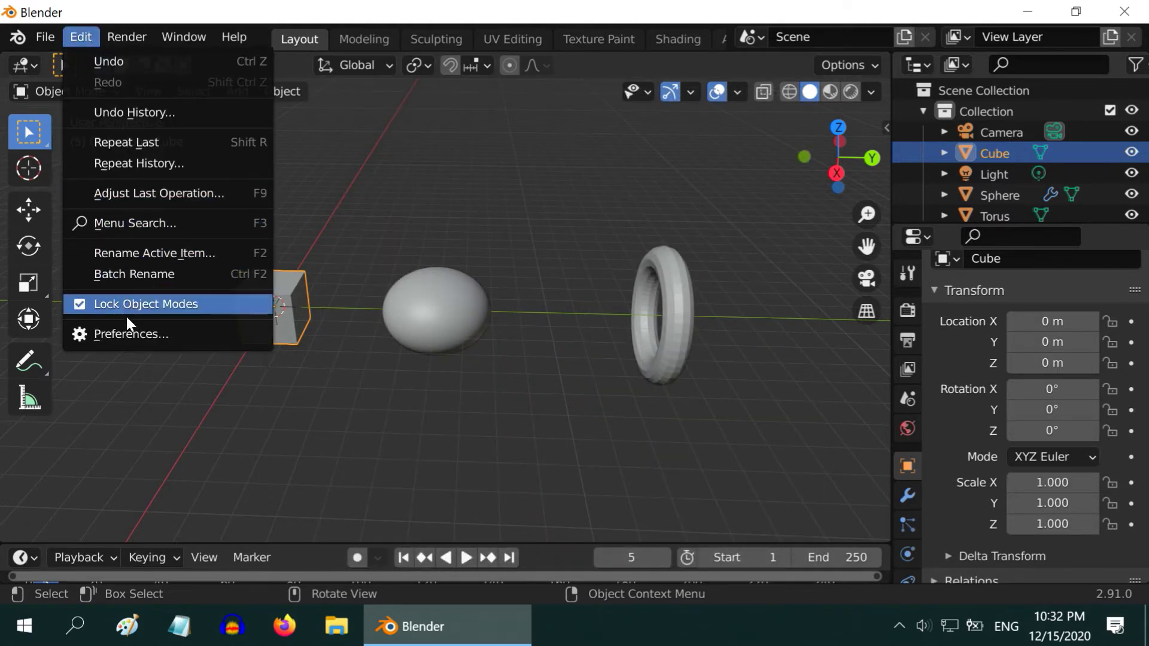
pyautogui.click(127, 335)
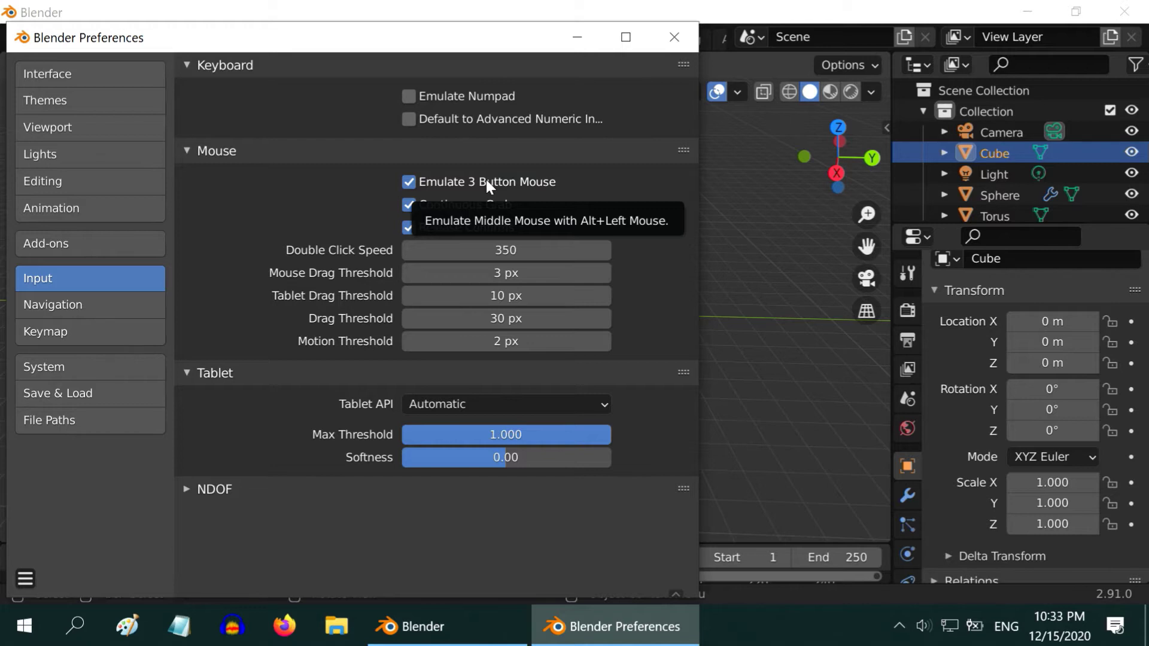
pyautogui.click(487, 181)
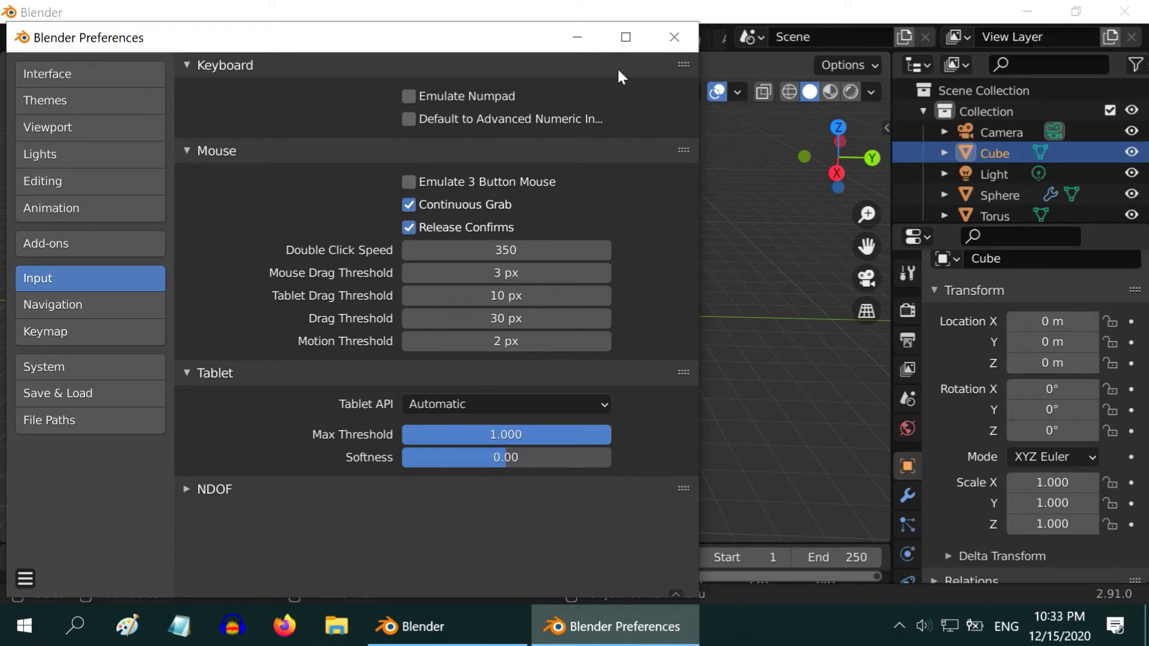
pyautogui.click(674, 39)
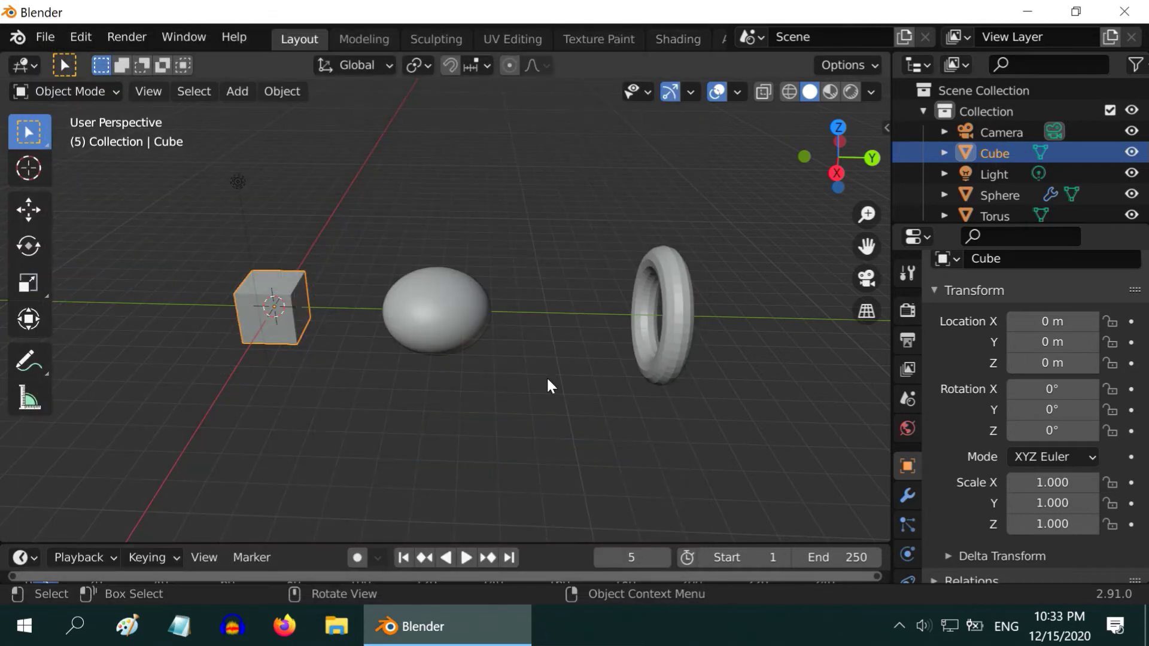
# Zoom in closely on the sphere and back out until all three objects and the camera are in view.
pyautogui.moveTo(548, 380)
pyautogui.mouseDown(button='middle')
pyautogui.moveTo(558, 376)
pyautogui.moveTo(547, 358)
pyautogui.mouseUp(button='middle')
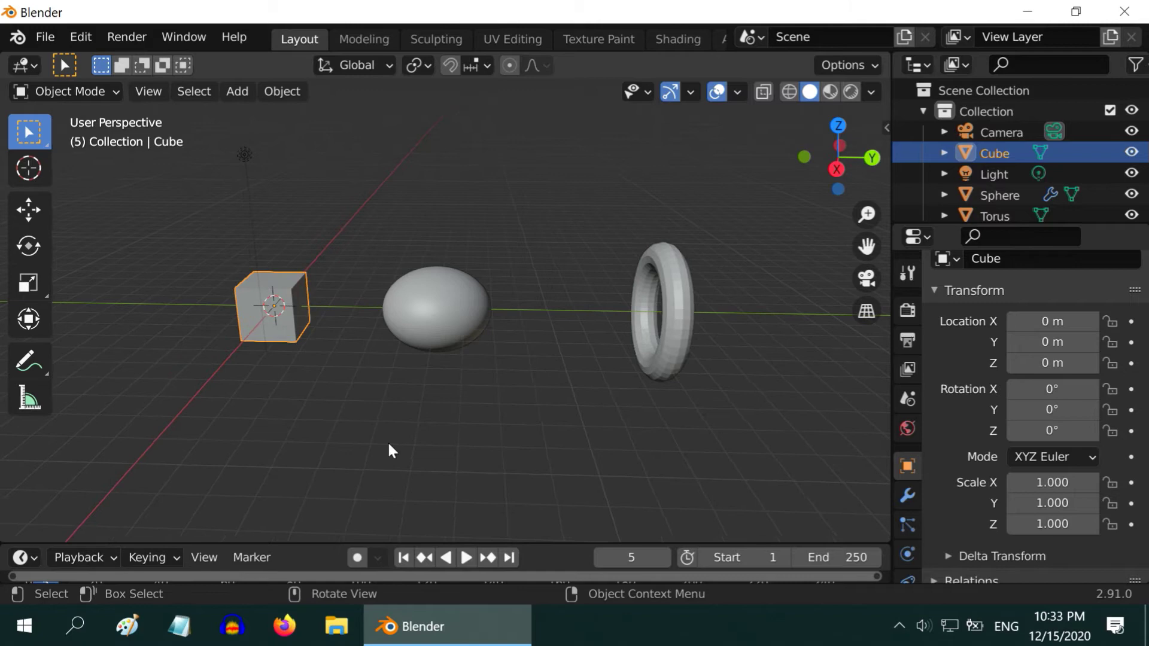
pyautogui.scroll(6, 384, 401)
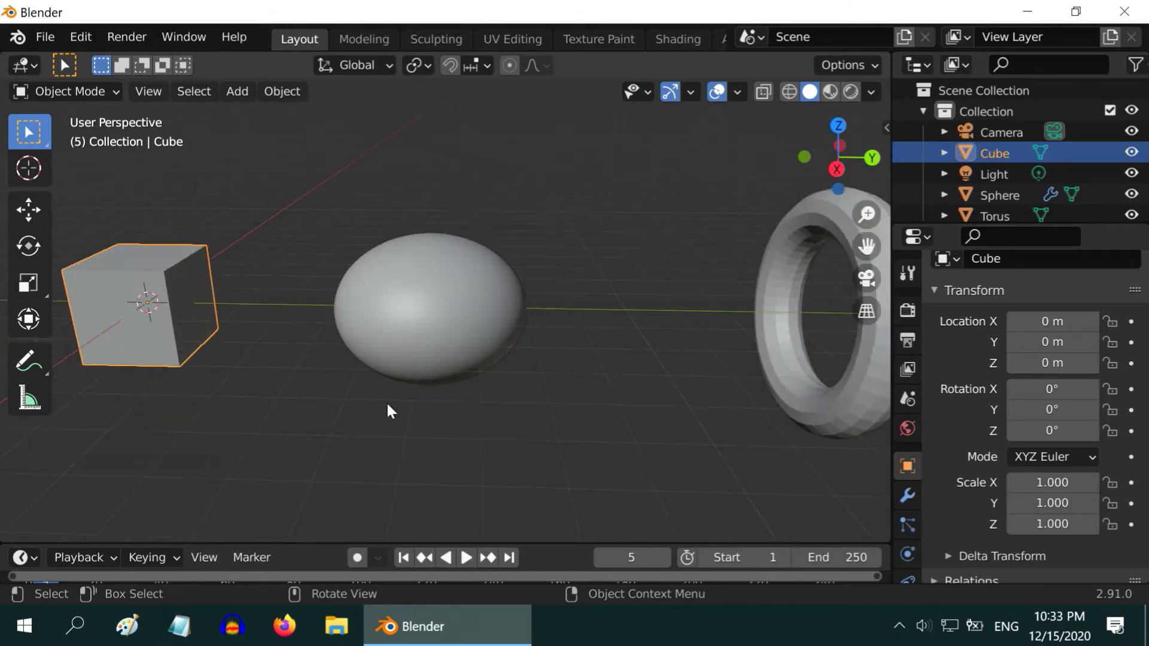
pyautogui.scroll(-7, 386, 411)
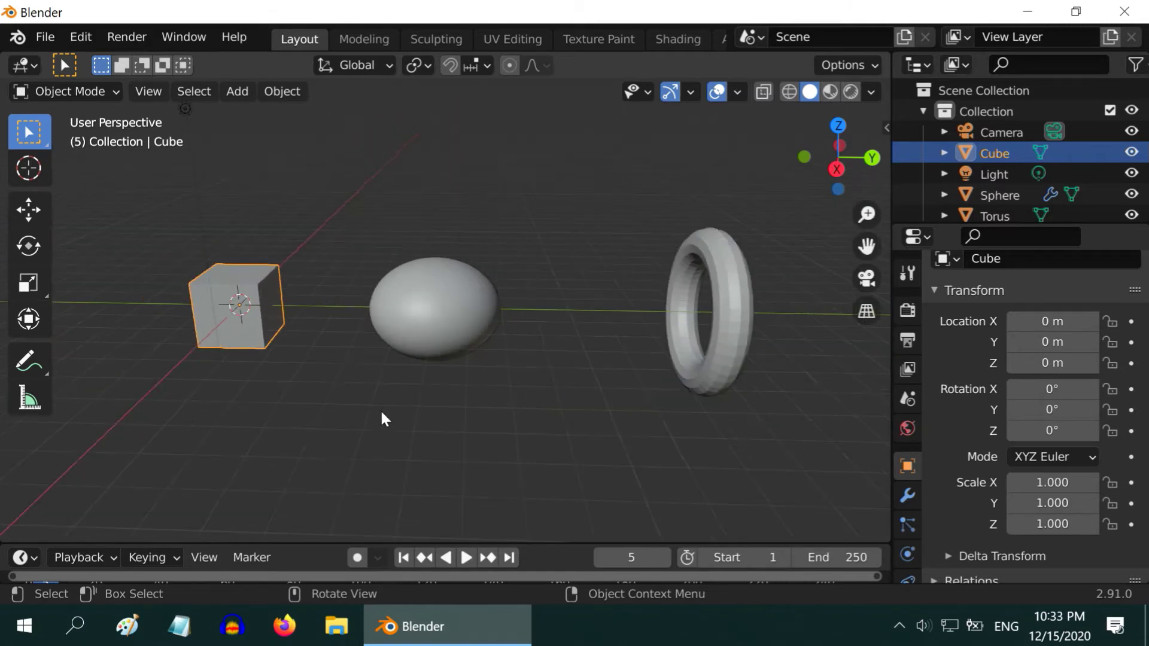
pyautogui.scroll(2, 379, 418)
pyautogui.scroll(8, 380, 417)
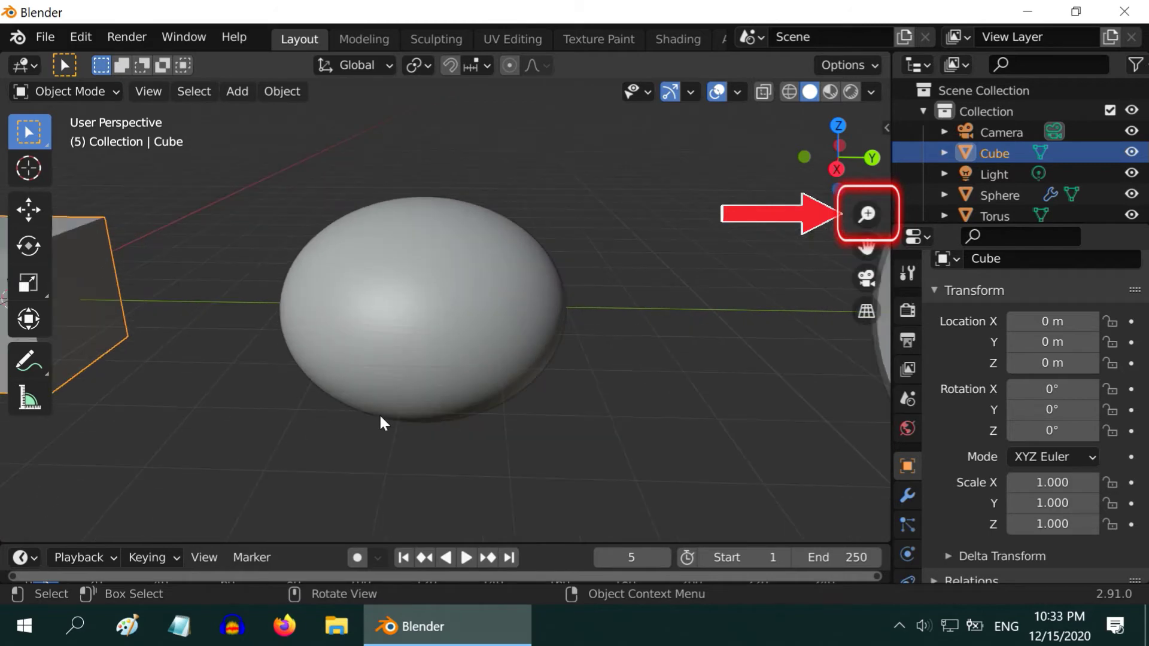
pyautogui.scroll(-4, 377, 416)
pyautogui.scroll(-5, 377, 416)
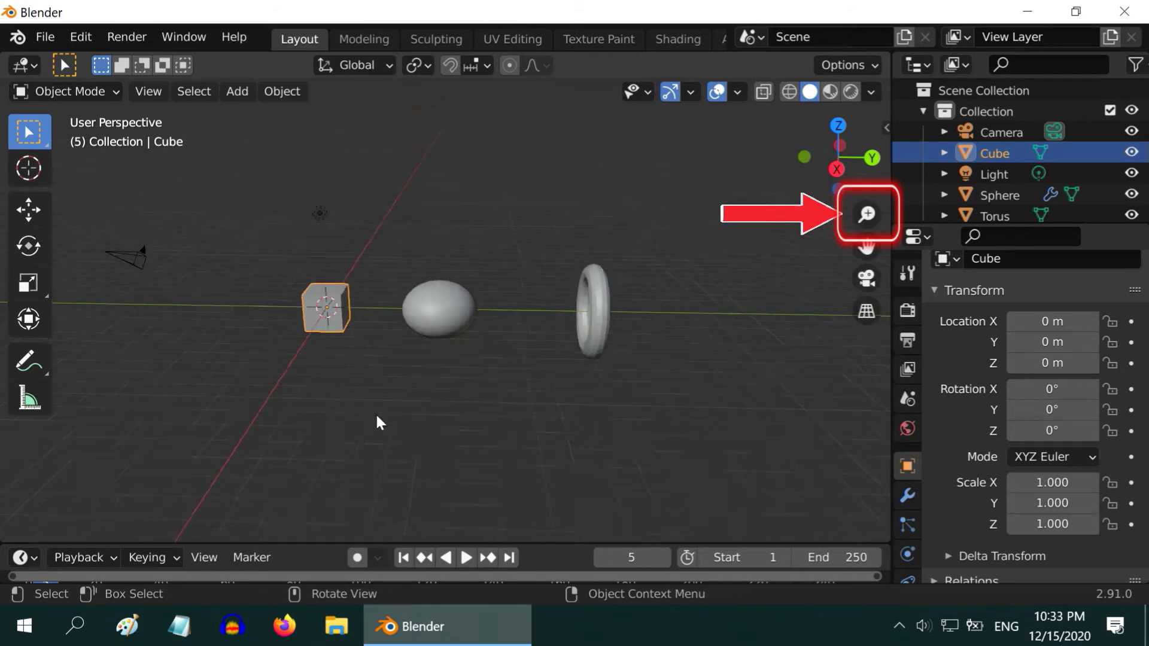
pyautogui.scroll(-1, 378, 422)
pyautogui.scroll(1, 377, 422)
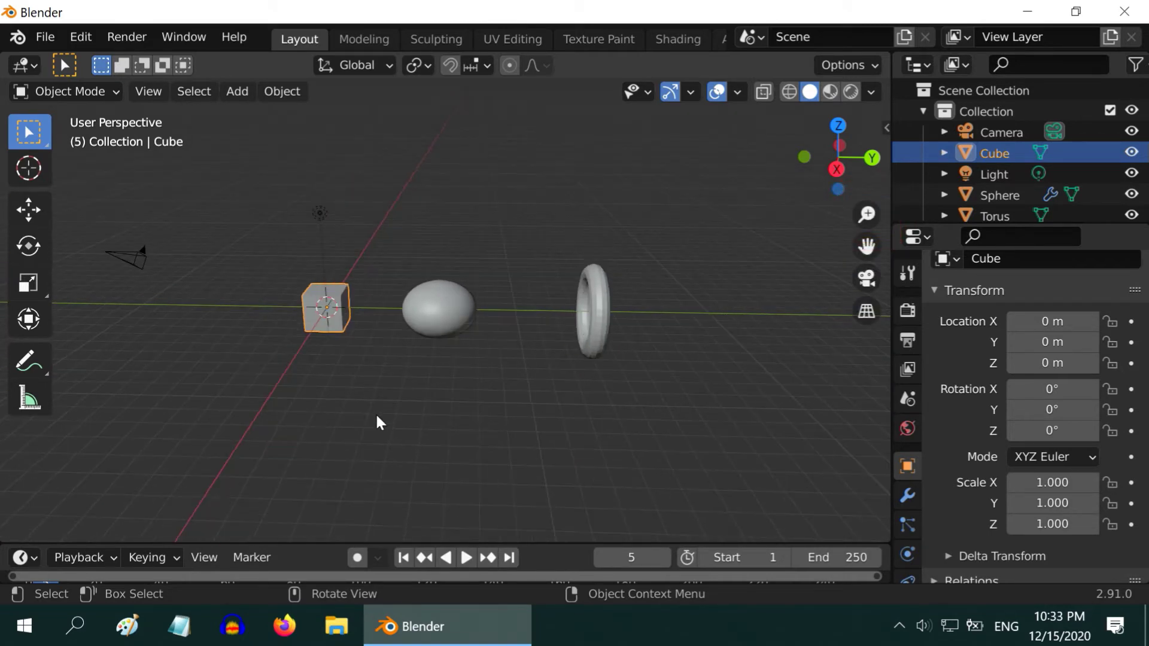
# Orbit and pan around the row of objects to view it from a slightly different side.
pyautogui.moveTo(489, 398); pyautogui.dragTo(516, 413, button='middle')
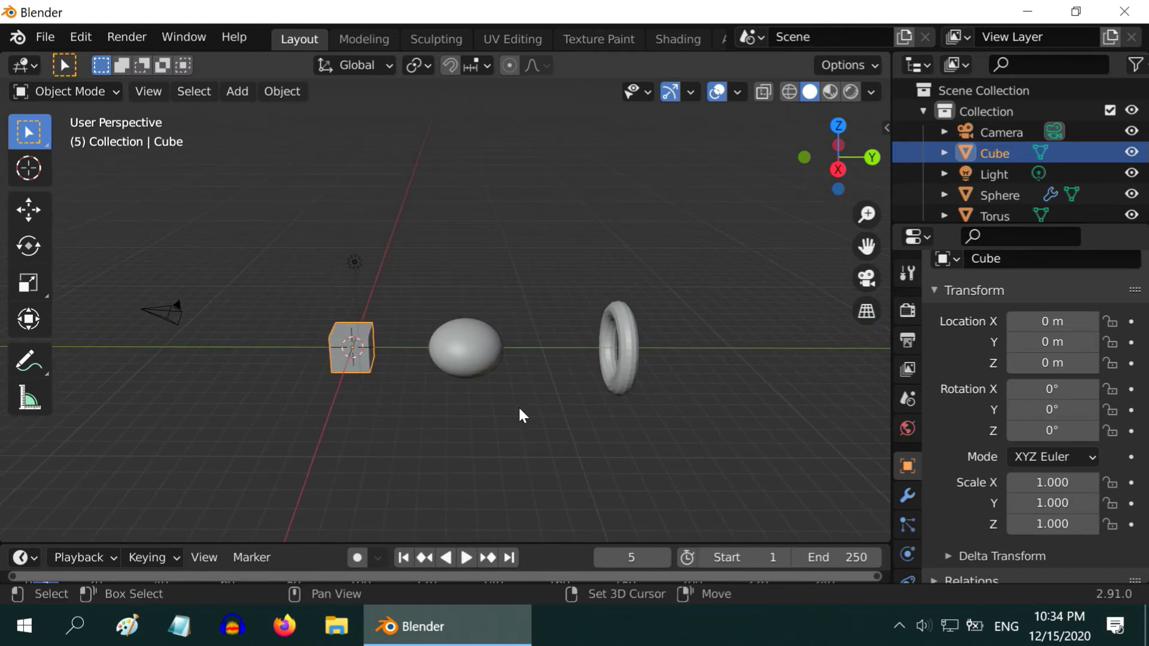
pyautogui.scroll(4, 518, 413)
pyautogui.scroll(-3, 516, 411)
pyautogui.scroll(-2, 516, 411)
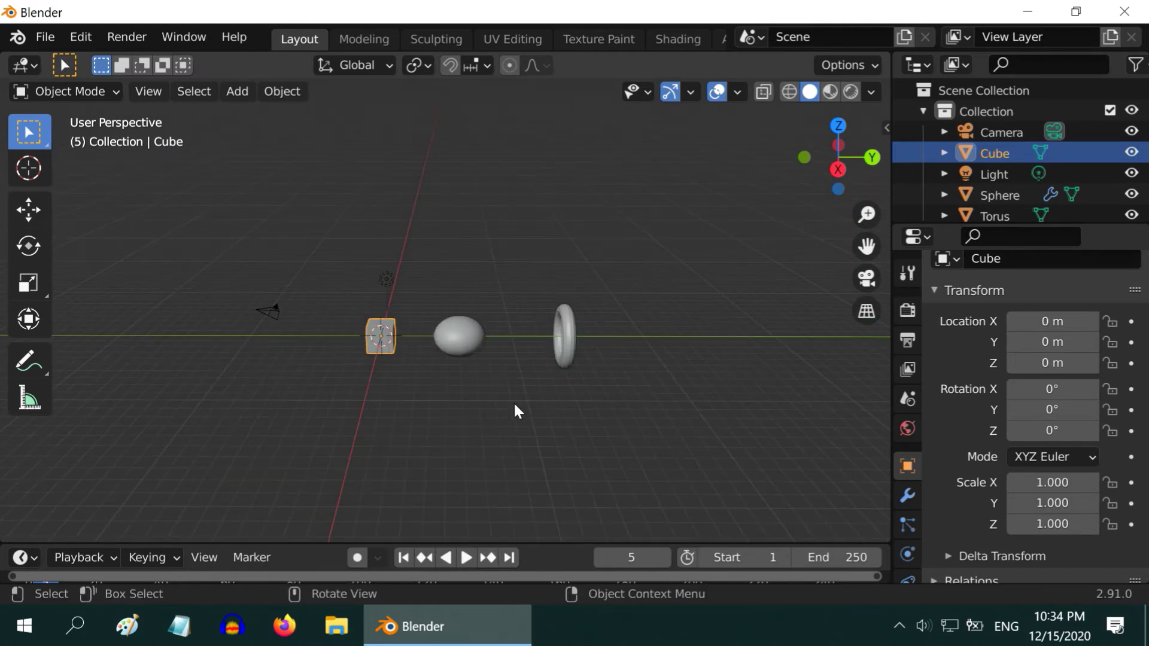
pyautogui.moveTo(513, 411)
pyautogui.mouseDown(button='middle')
pyautogui.moveTo(425, 429)
pyautogui.moveTo(495, 426)
pyautogui.moveTo(522, 410)
pyautogui.mouseUp(button='middle')
pyautogui.scroll(2, 522, 410)
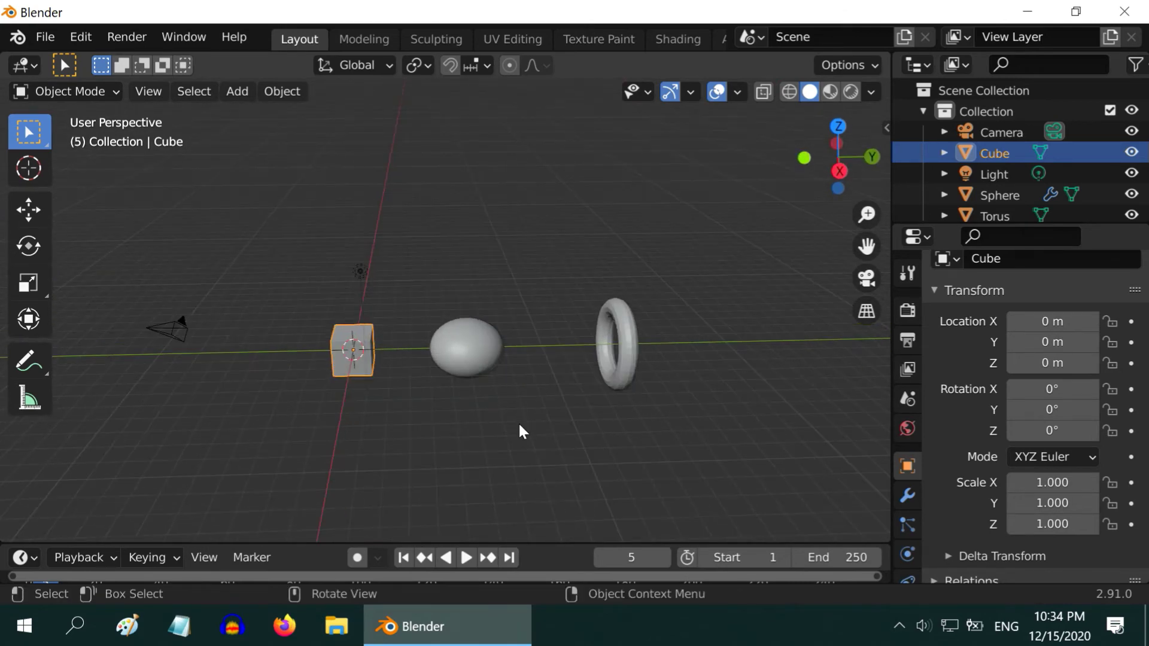
pyautogui.scroll(-1, 521, 431)
pyautogui.moveTo(518, 432)
pyautogui.keyDown('shift'); pyautogui.mouseDown(button='middle')
pyautogui.moveTo(291, 421)
pyautogui.moveTo(529, 418)
pyautogui.moveTo(492, 401)
pyautogui.moveTo(508, 425)
pyautogui.mouseUp(button='middle'); pyautogui.keyUp('shift')
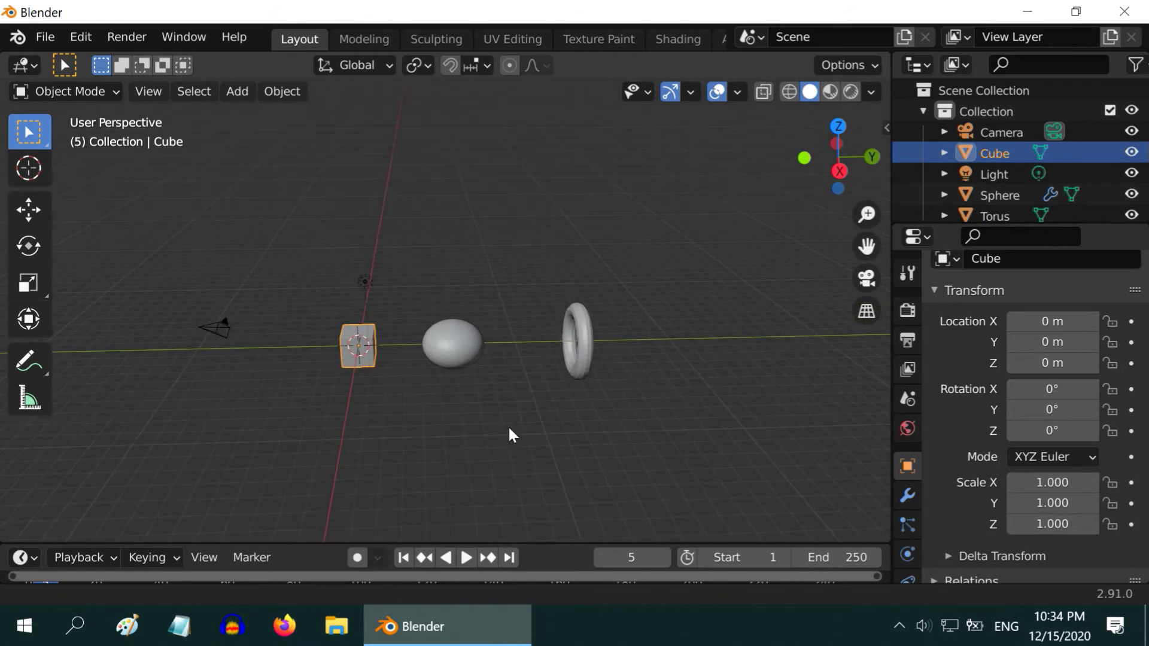
# Compare near and far views of the three objects using both stepwise and continuous zooming.
pyautogui.scroll(4, 483, 419)
pyautogui.scroll(-5, 483, 420)
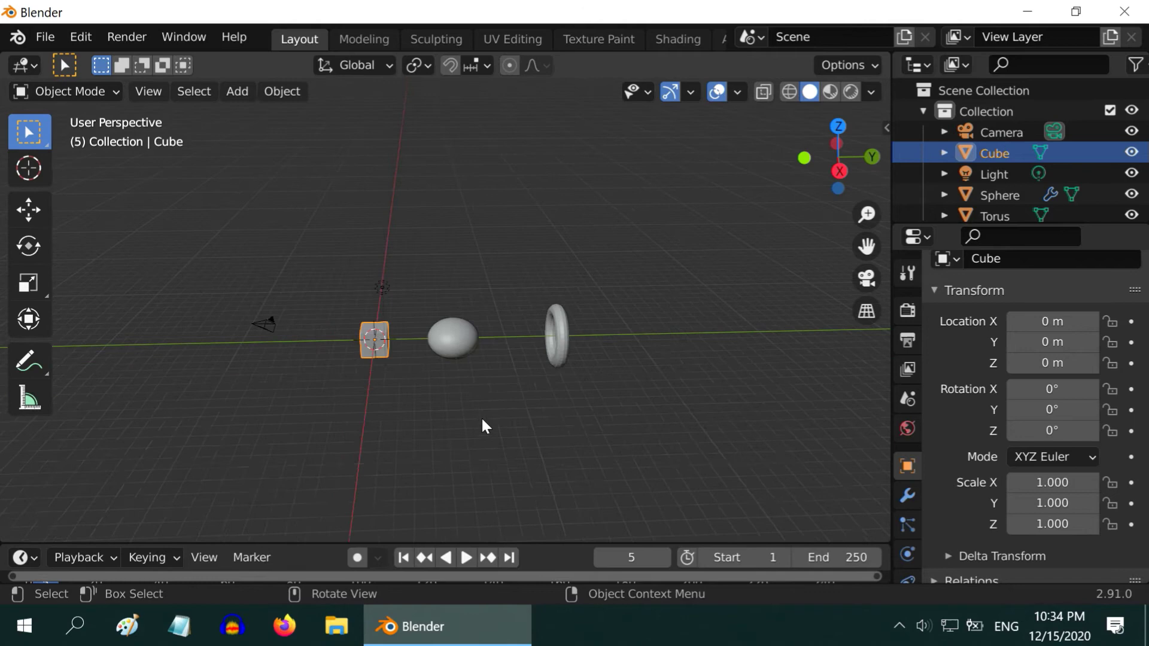
pyautogui.scroll(3, 483, 420)
pyautogui.scroll(4, 479, 420)
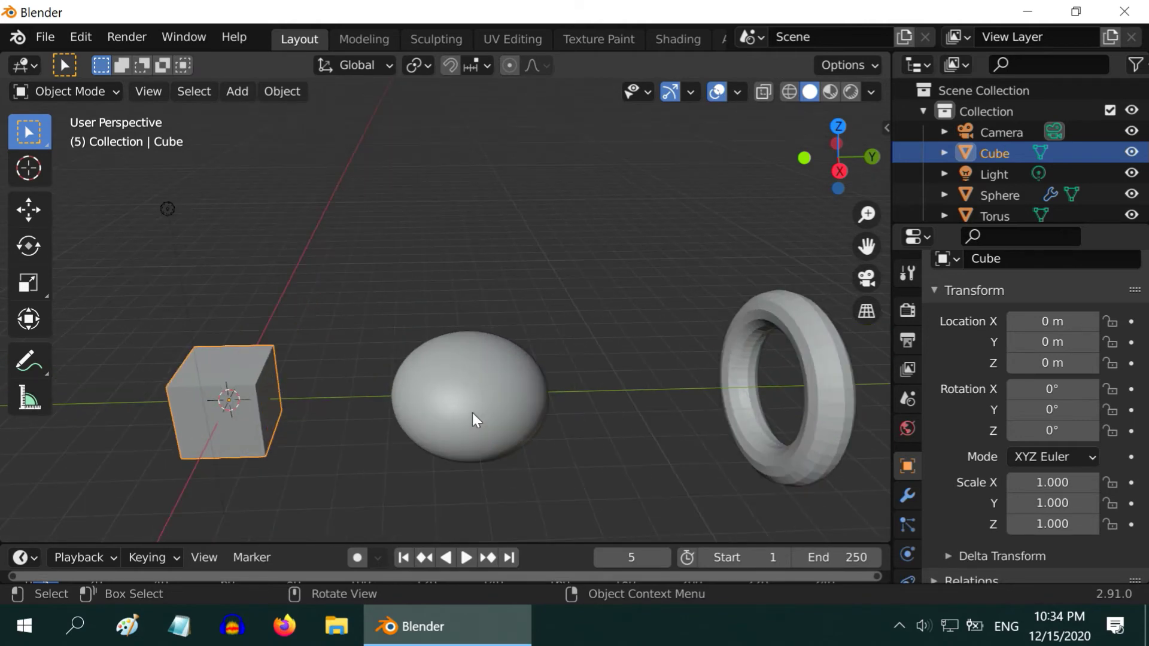
pyautogui.scroll(-6, 473, 419)
pyautogui.scroll(-2, 473, 425)
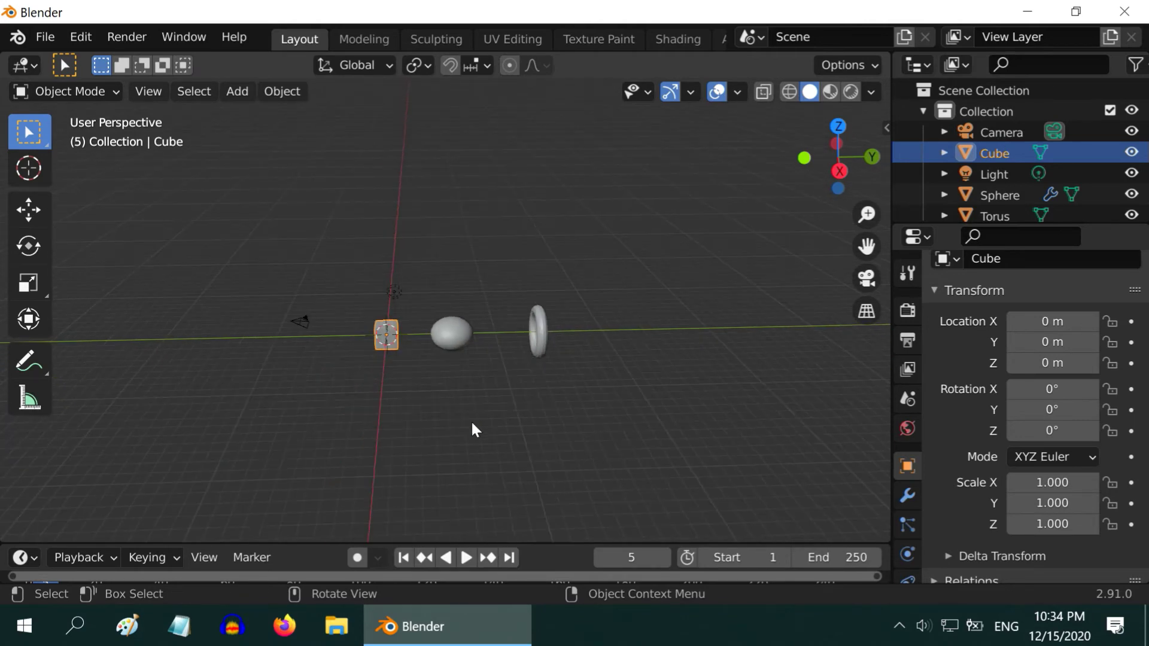
pyautogui.scroll(4, 473, 426)
pyautogui.scroll(-3, 472, 430)
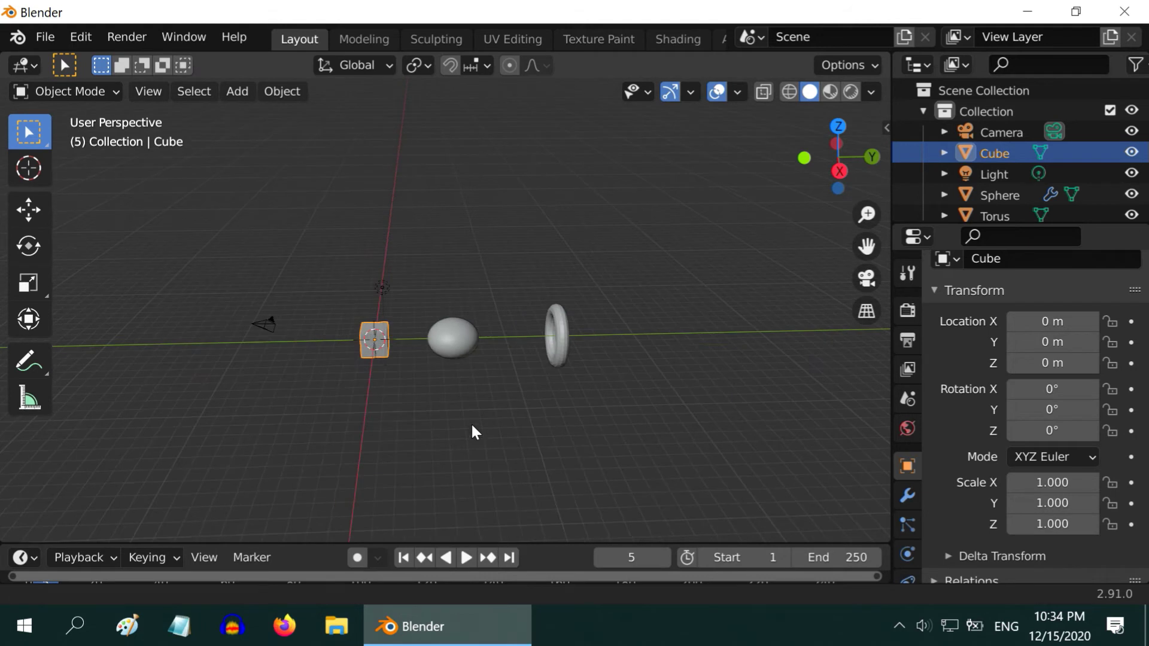
pyautogui.keyDown('ctrl'); pyautogui.moveTo(470, 417); pyautogui.dragTo(468, 375, button='middle'); pyautogui.keyUp('ctrl')
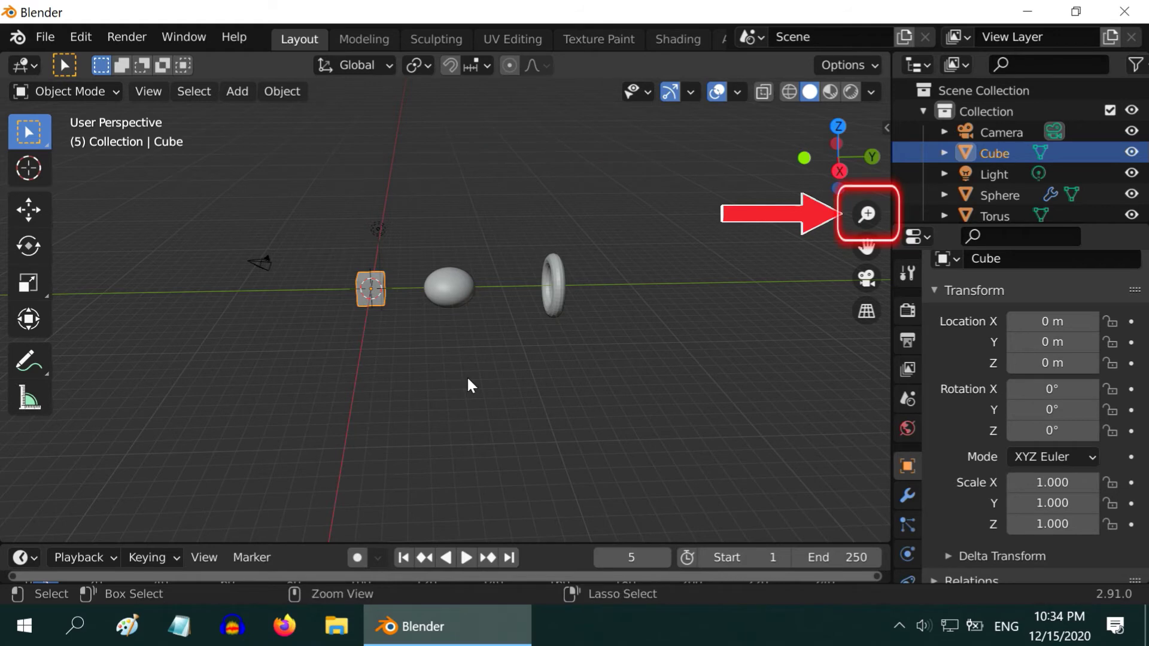
pyautogui.keyDown('ctrl'); pyautogui.moveTo(468, 375); pyautogui.dragTo(449, 302, button='middle'); pyautogui.keyUp('ctrl')
pyautogui.scroll(-3, 449, 303)
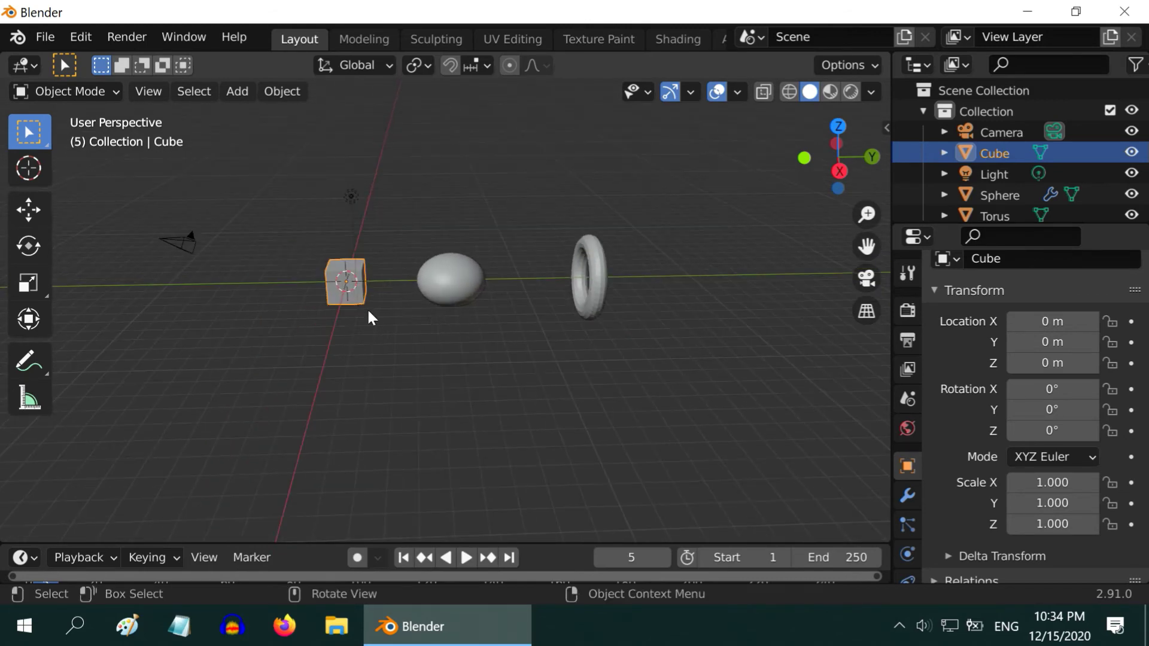
# View the scene obliquely from above, selecting the torus first and the cube second.
pyautogui.moveTo(475, 340); pyautogui.dragTo(392, 388, button='middle')
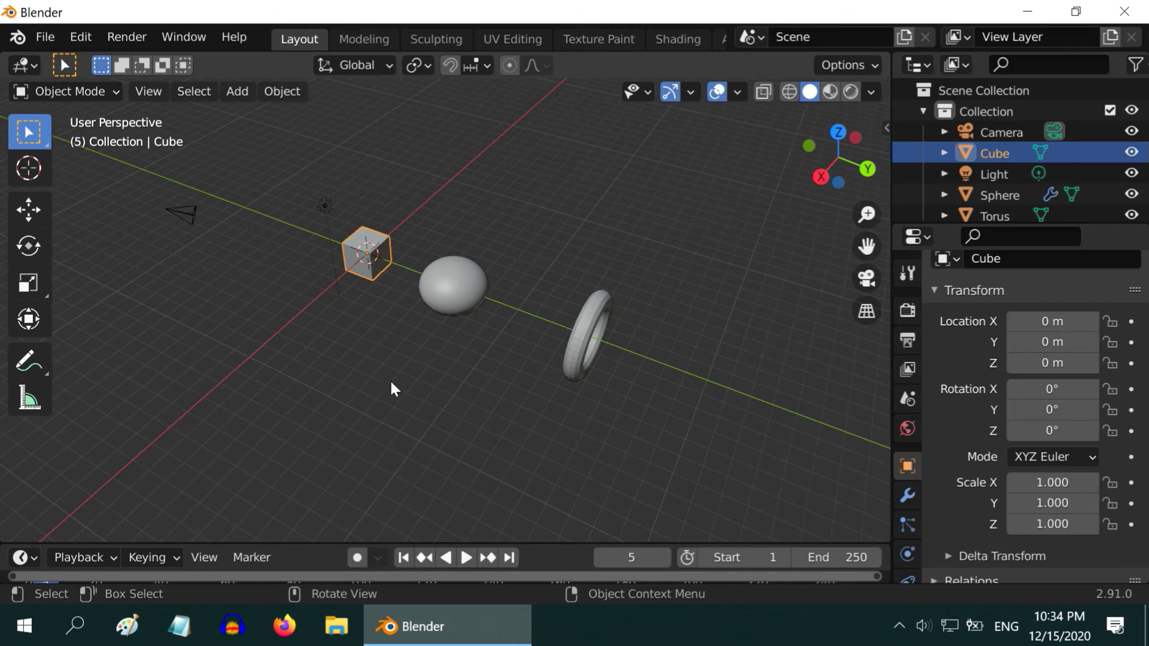
pyautogui.click(576, 365)
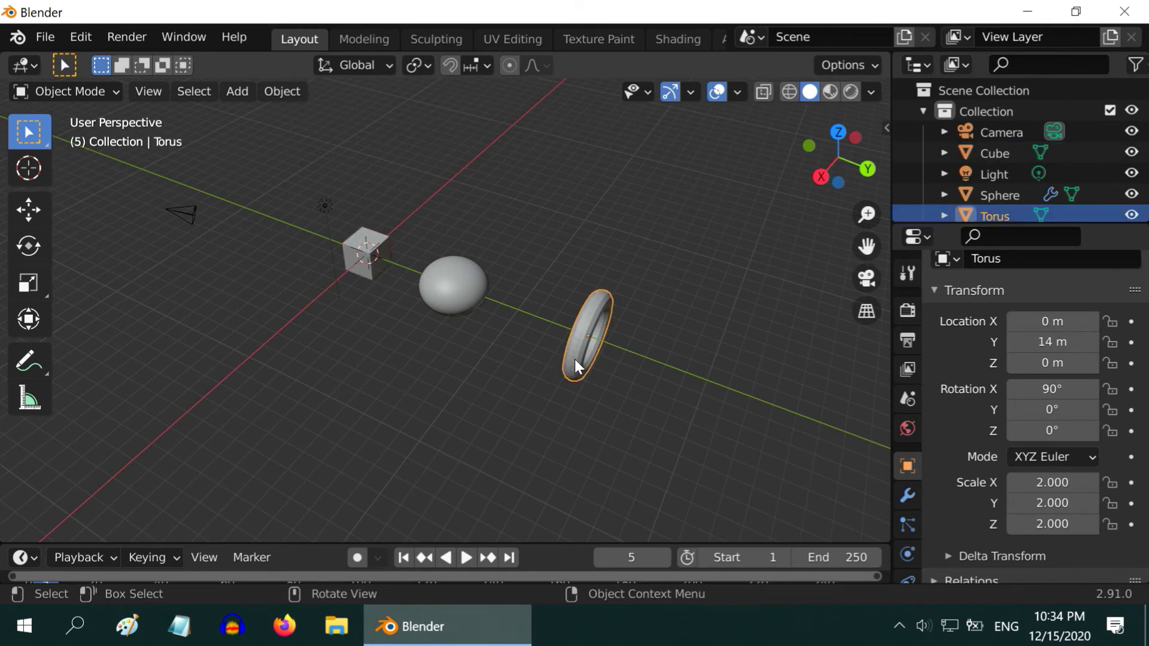
pyautogui.moveTo(389, 371); pyautogui.dragTo(406, 405, button='middle')
pyautogui.scroll(3, 811, 368)
pyautogui.scroll(-2, 407, 407)
pyautogui.scroll(-2, 407, 404)
pyautogui.scroll(4, 405, 405)
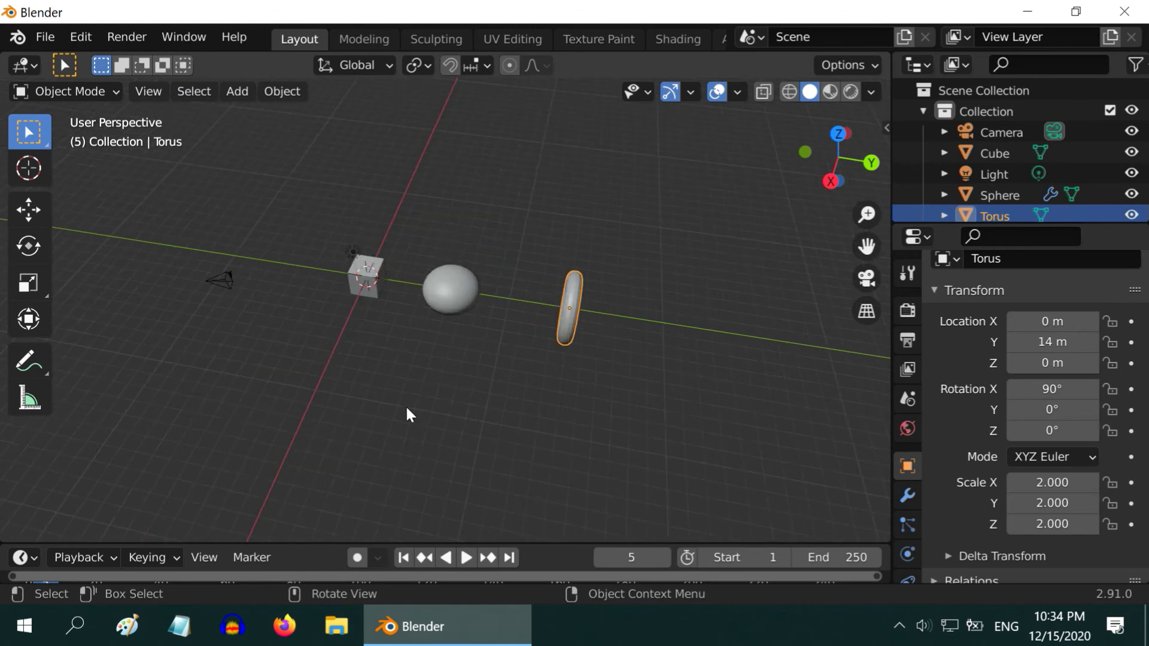
pyautogui.click(339, 281)
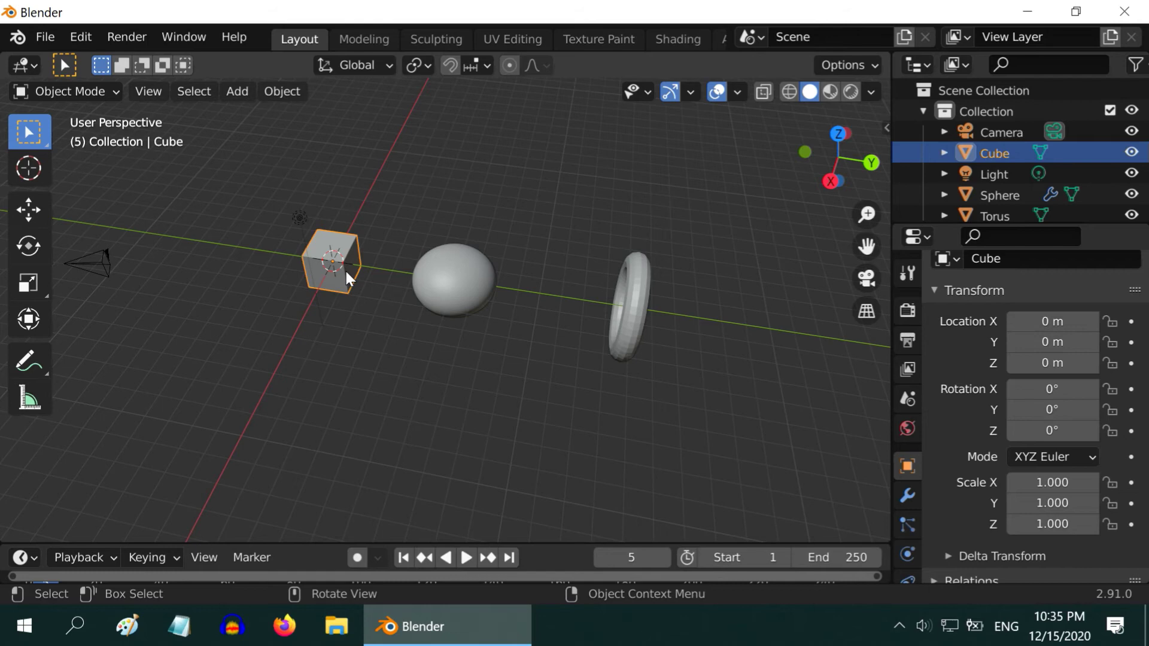
# Select the torus, view it from a steeper angle above, and frame it closely in the viewport.
pyautogui.click(630, 333)
pyautogui.moveTo(598, 354); pyautogui.dragTo(533, 438, button='middle')
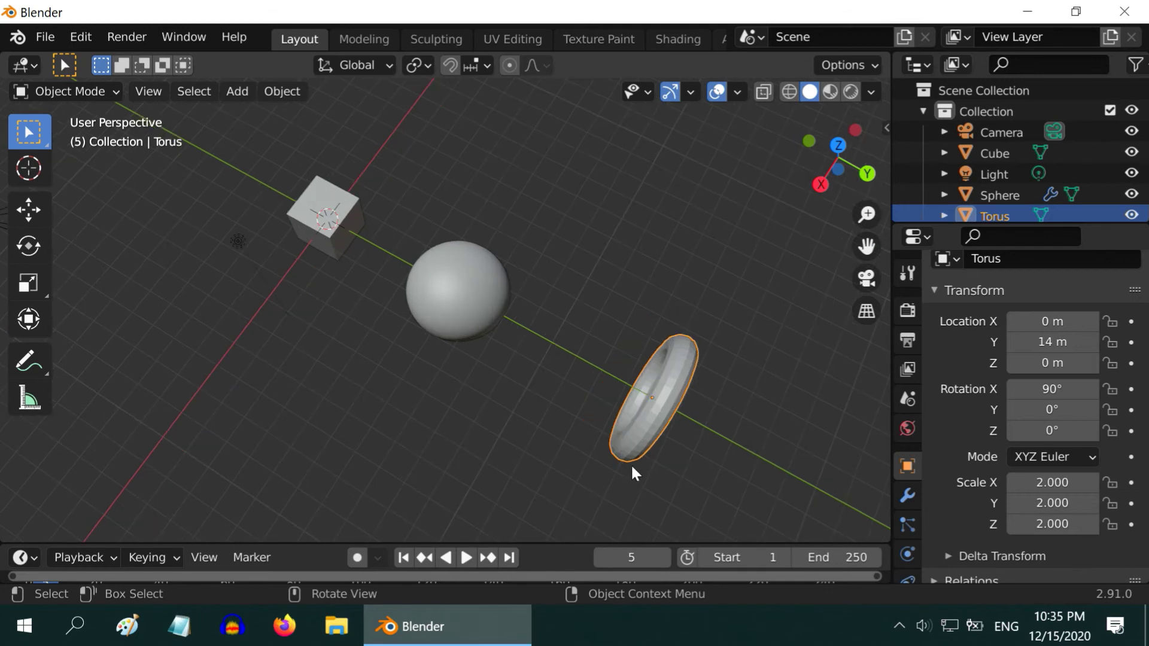
pyautogui.press('KP_2')
pyautogui.press('KP_8')
pyautogui.press('KP_8')
pyautogui.press('KP_2')
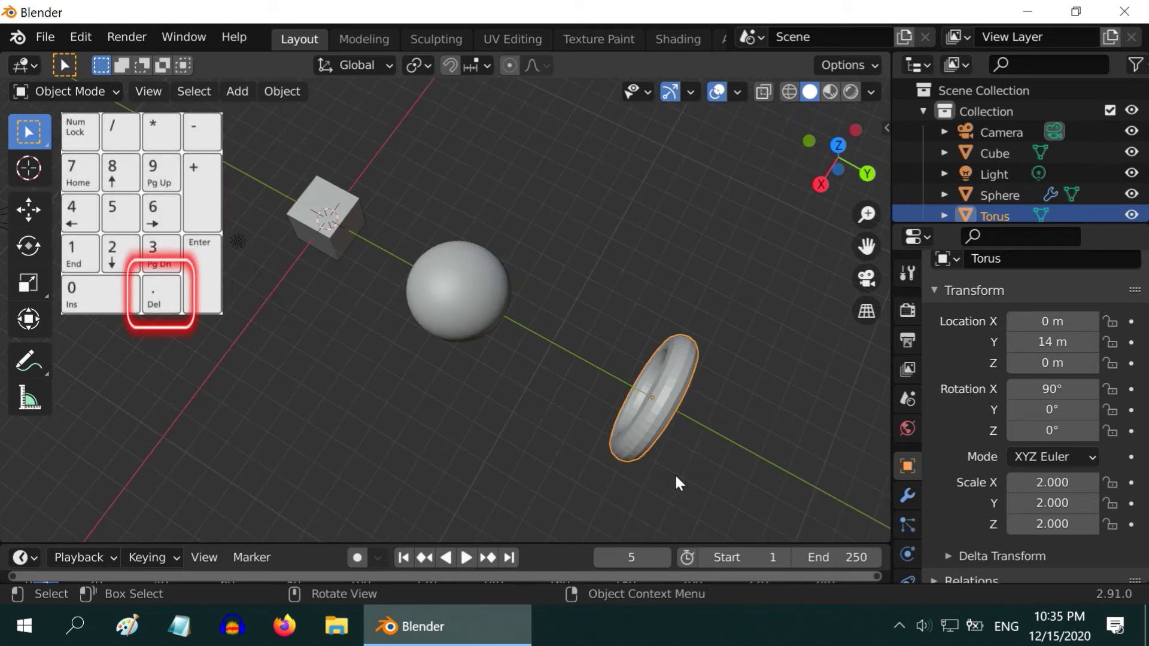
pyautogui.press('KP_Decimal')
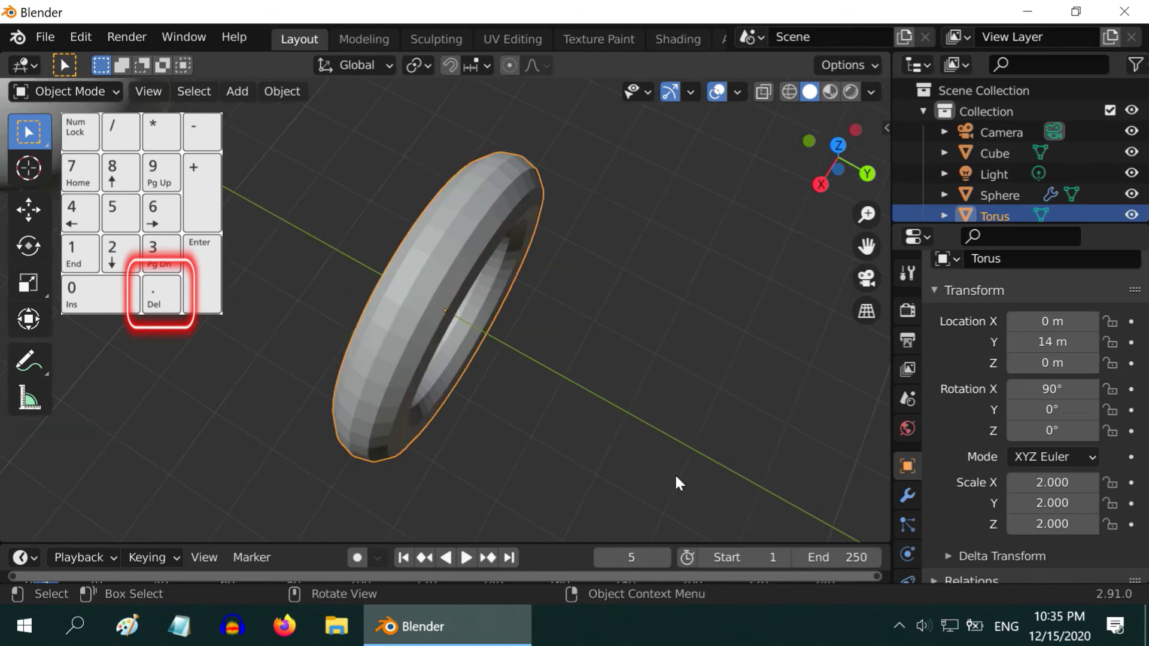
# Zoom out from the torus, pan away and orbit until none of the objects are in view.
pyautogui.scroll(-6, 519, 424)
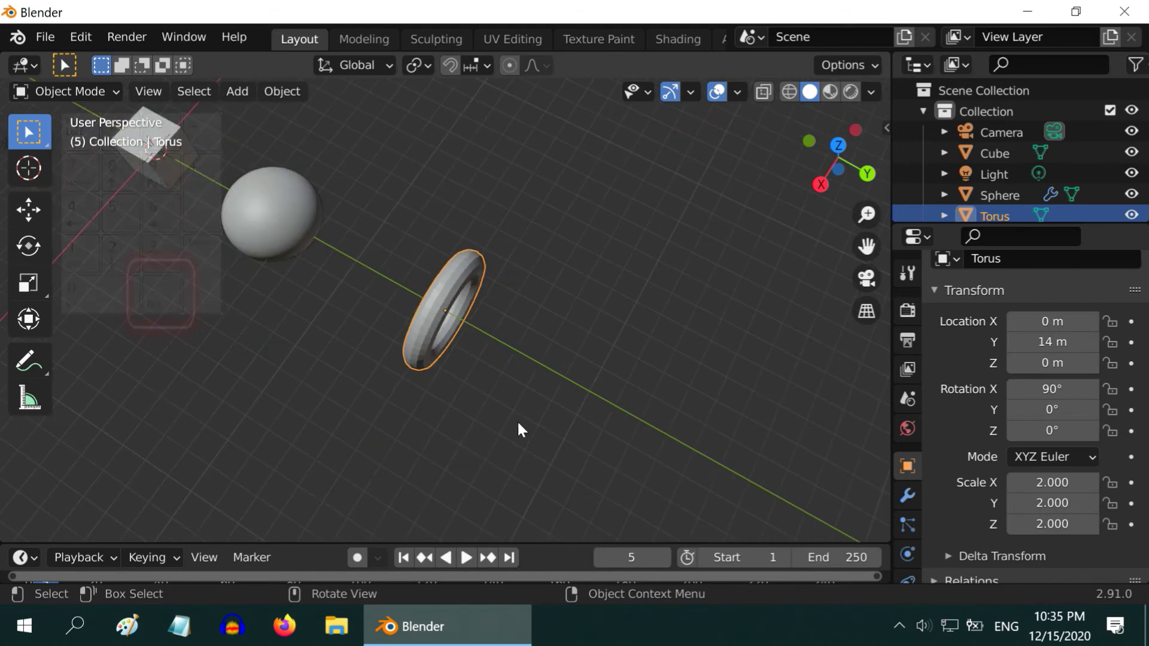
pyautogui.moveTo(516, 426); pyautogui.dragTo(617, 377, button='middle')
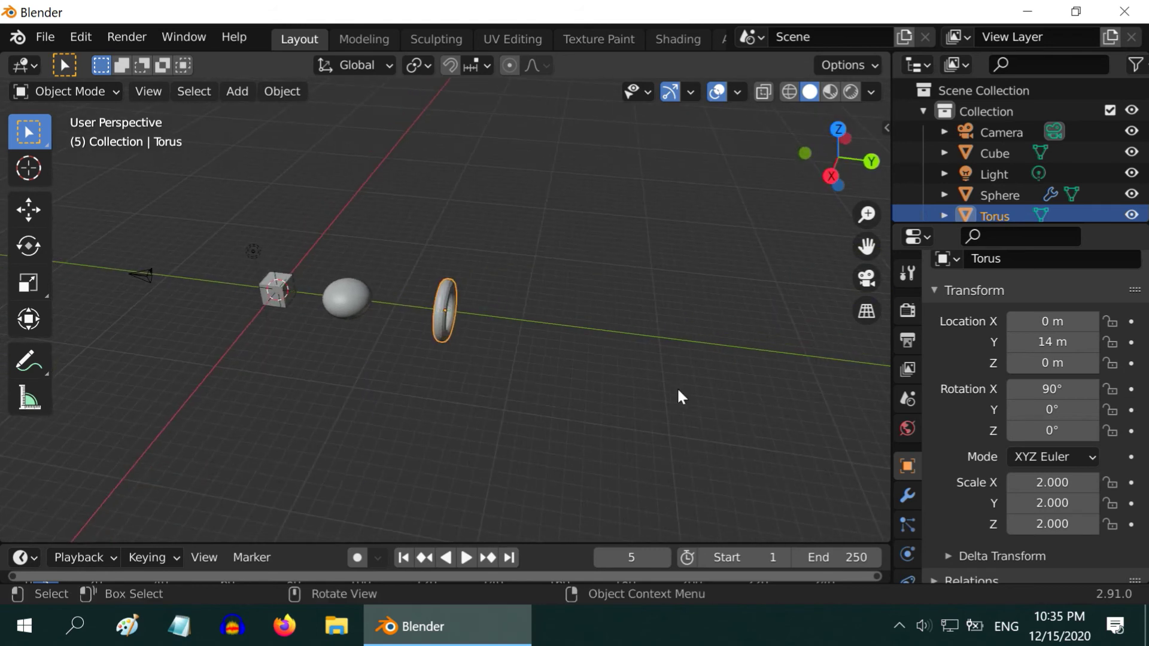
pyautogui.moveTo(793, 419); pyautogui.dragTo(800, 421, button='middle')
pyautogui.keyDown('shift'); pyautogui.moveTo(789, 292); pyautogui.dragTo(720, 512, button='middle'); pyautogui.keyUp('shift')
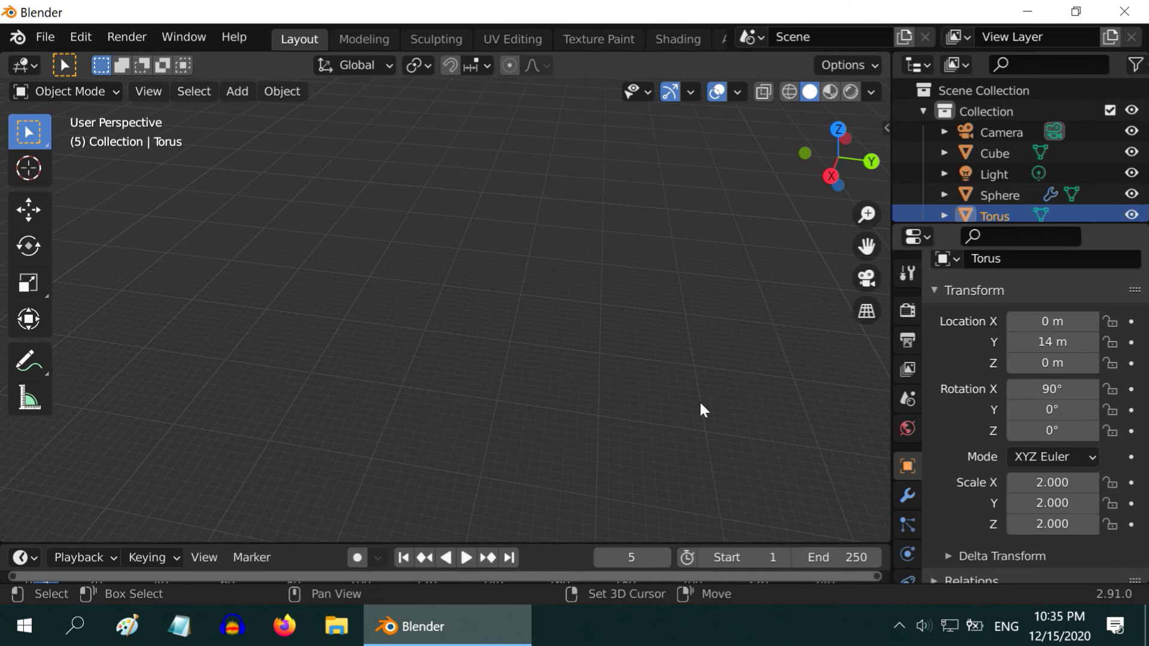
pyautogui.moveTo(846, 513); pyautogui.dragTo(562, 363, button='middle')
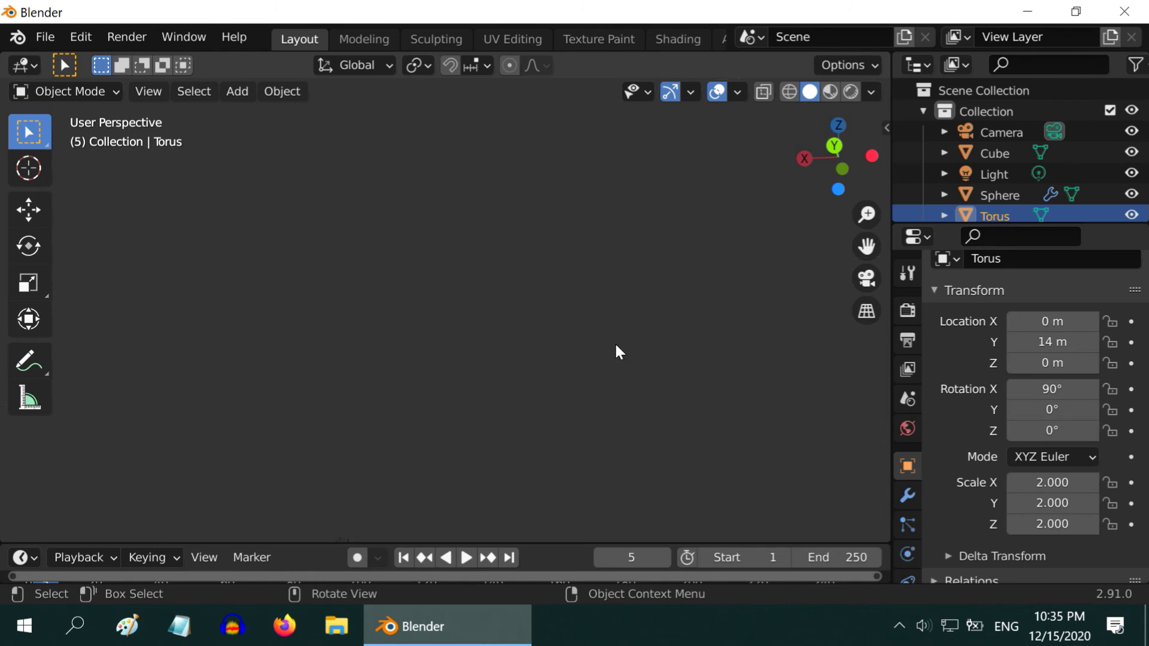
pyautogui.moveTo(620, 353); pyautogui.dragTo(574, 508, button='middle')
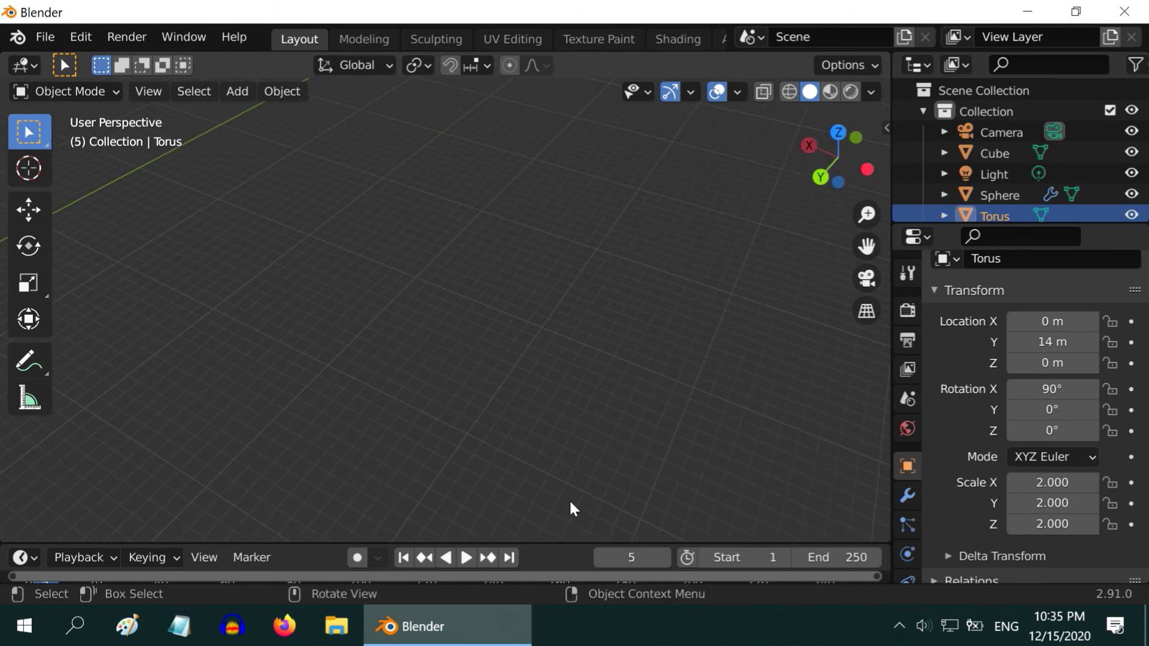
# Select the cube in the scene hierarchy, frame it in the viewport, and pull back to a side view of all three objects.
pyautogui.click(1003, 152)
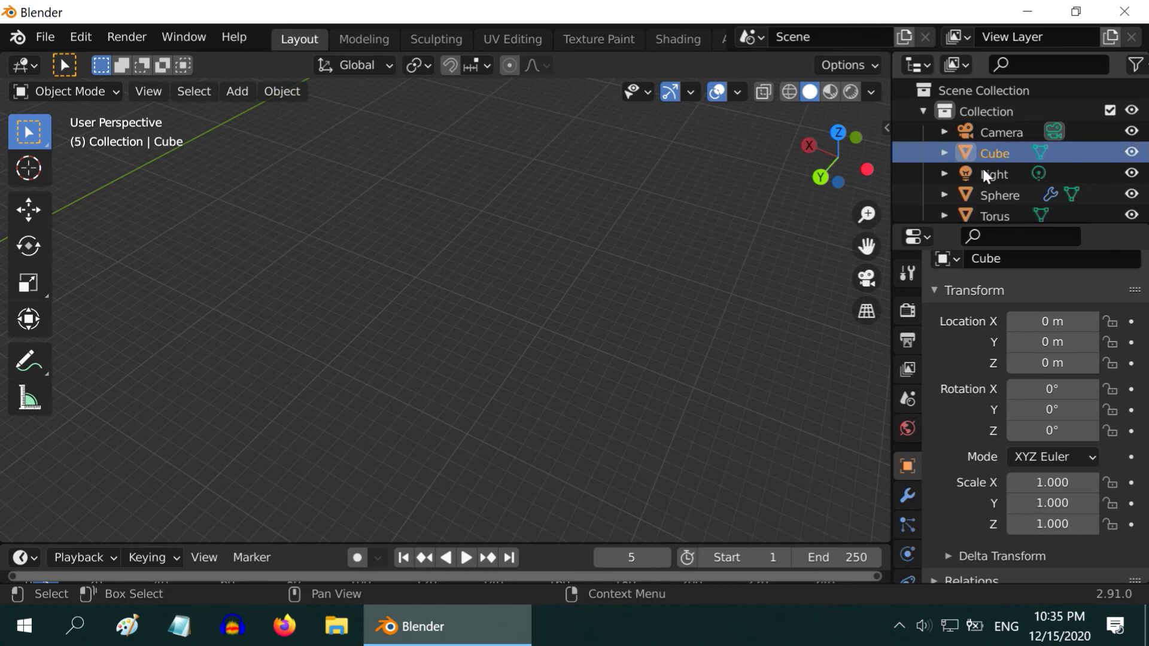
pyautogui.press('KP_Decimal')
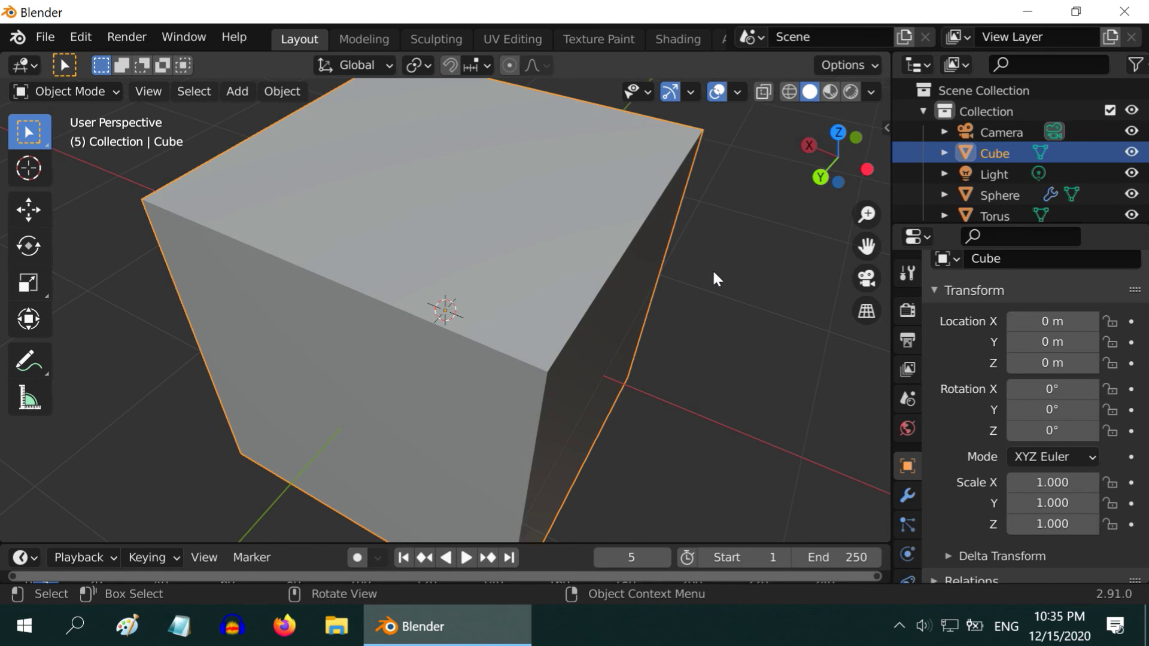
pyautogui.scroll(-7, 713, 268)
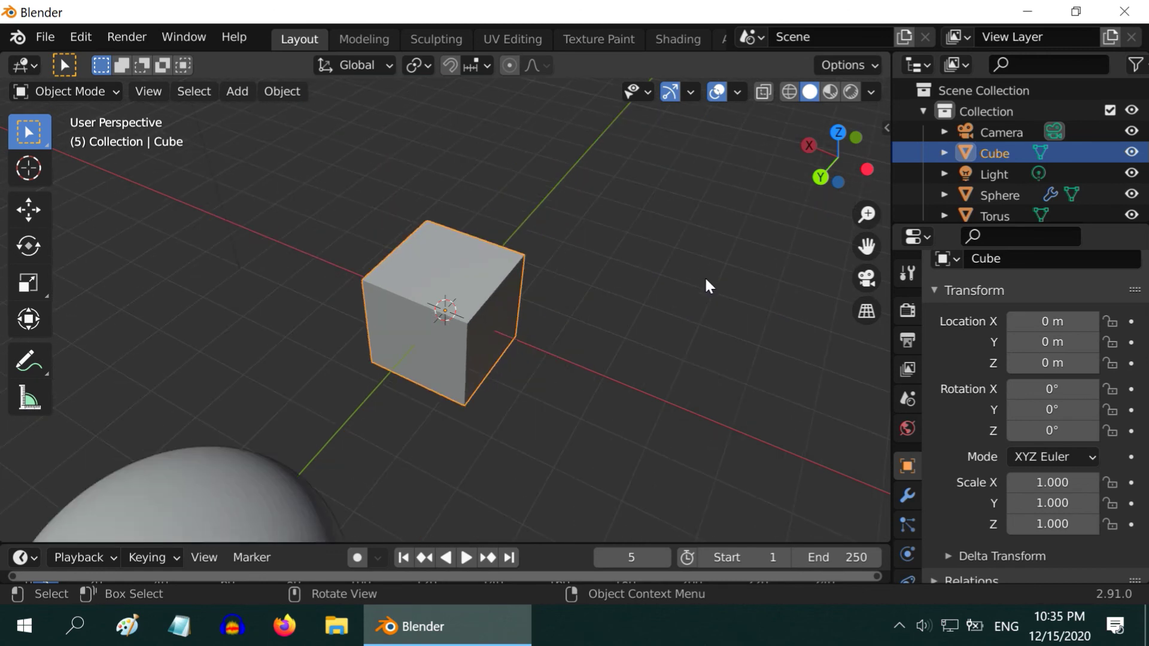
pyautogui.scroll(-6, 705, 282)
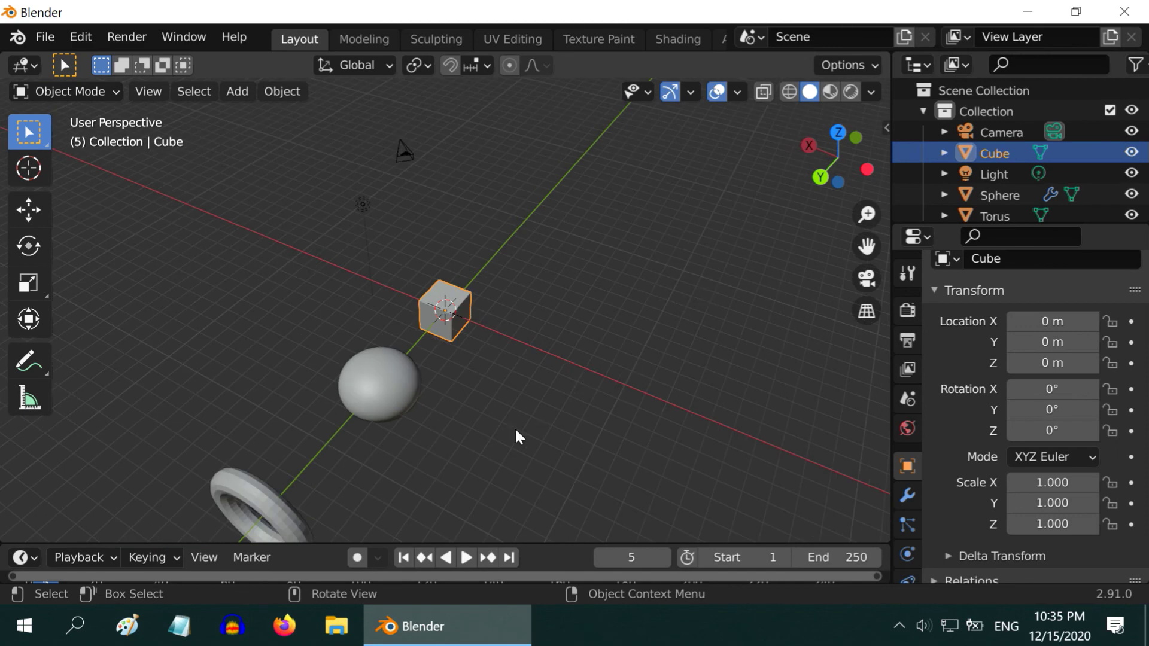
pyautogui.moveTo(516, 429); pyautogui.dragTo(499, 449, button='middle')
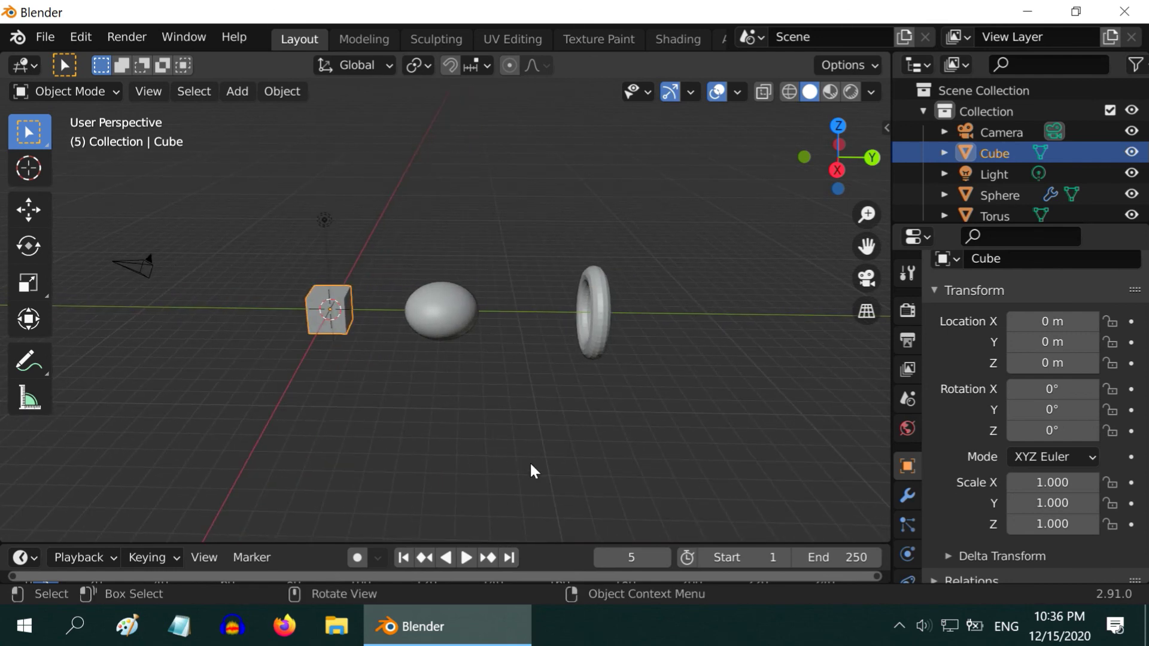